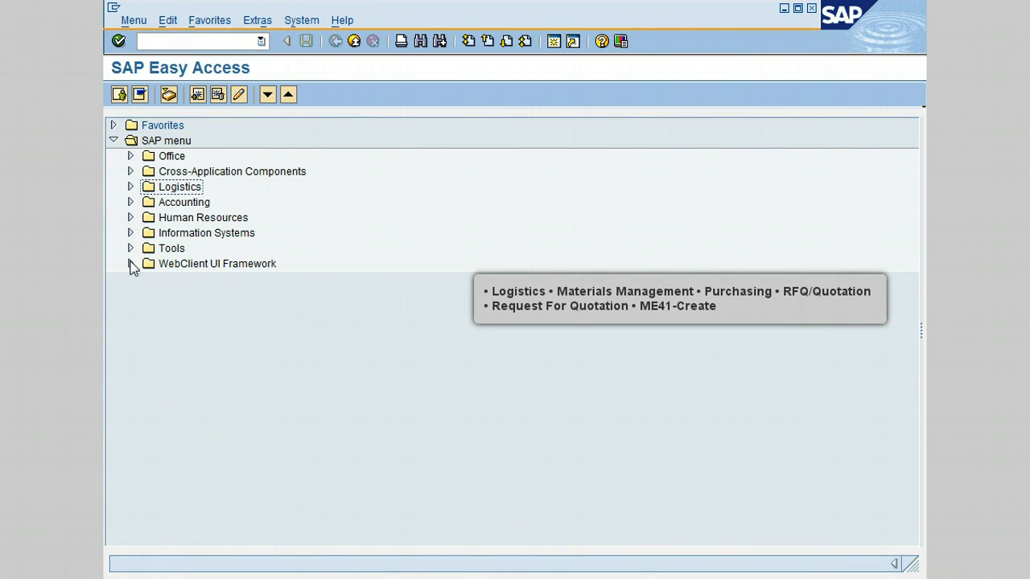
# Start the ME41 - Create transaction under Logistics, Materials Management, Purchasing, RFQ/Quotation, Request for Quotation
pyautogui.click(129, 186)
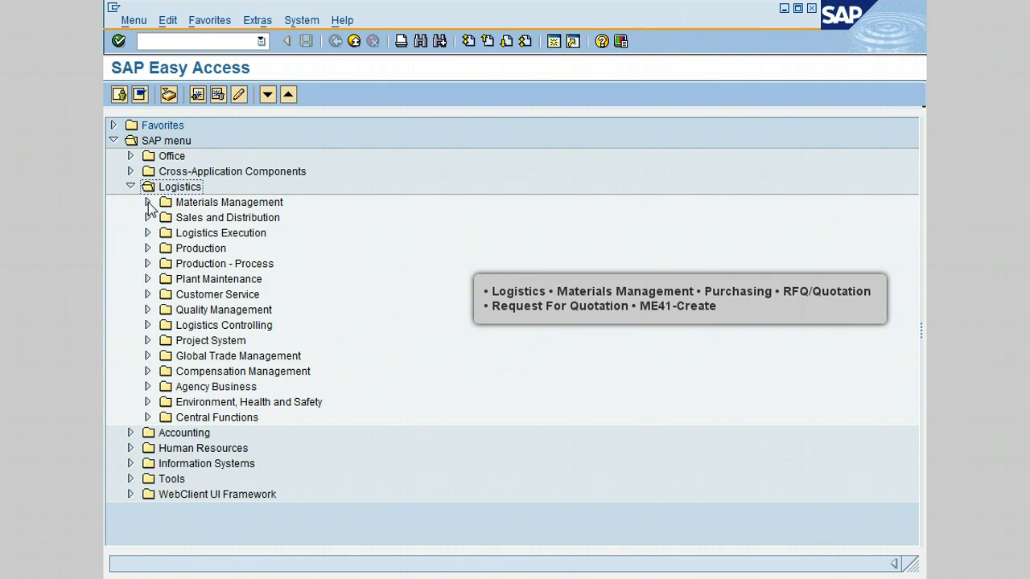
pyautogui.click(148, 202)
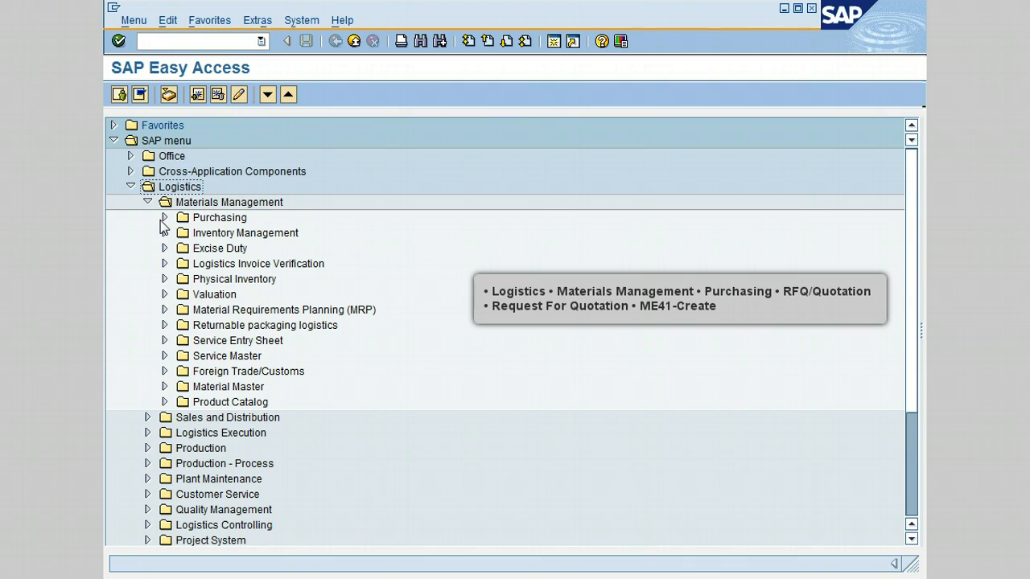
pyautogui.click(164, 218)
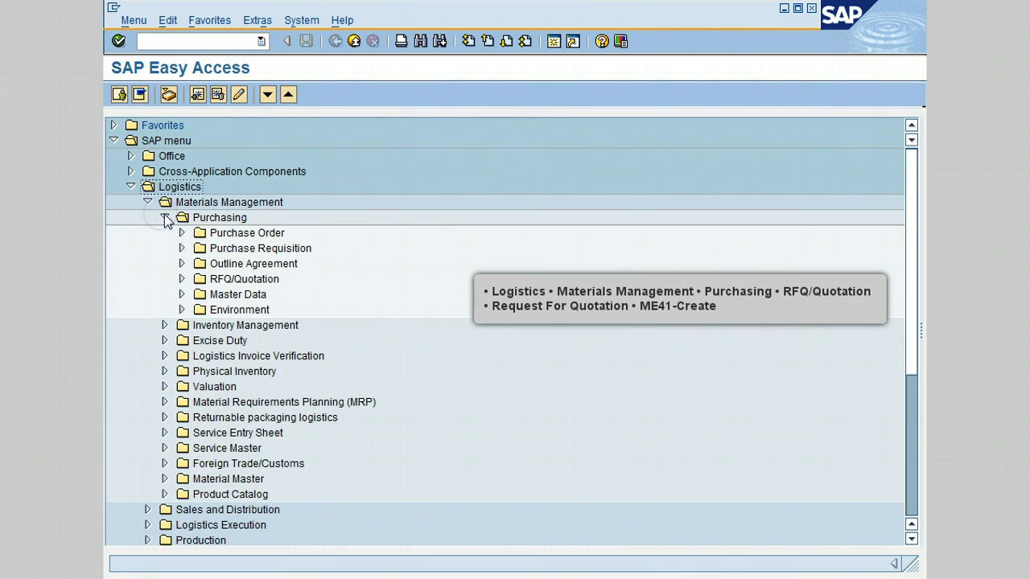
pyautogui.click(182, 279)
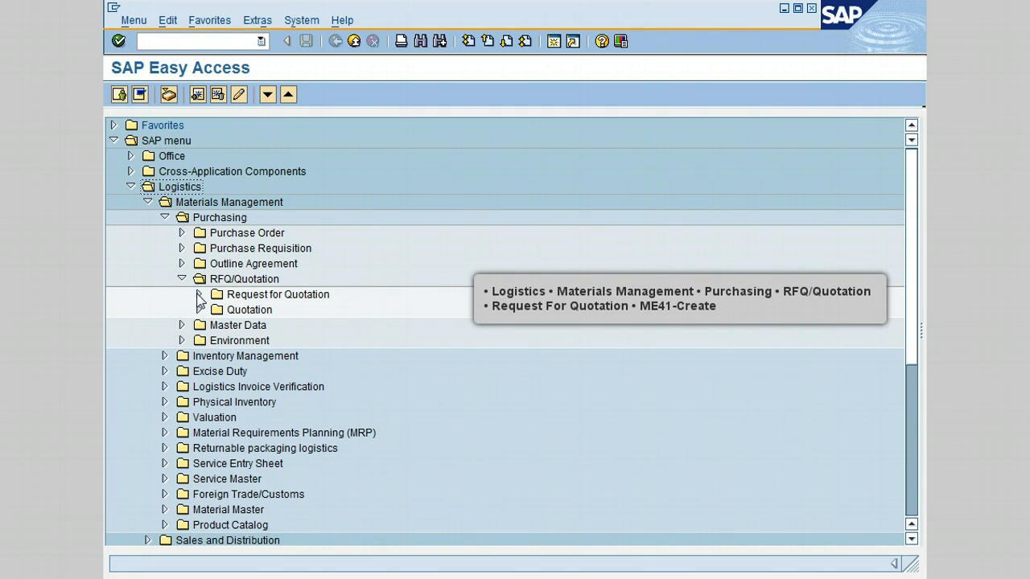
pyautogui.click(199, 296)
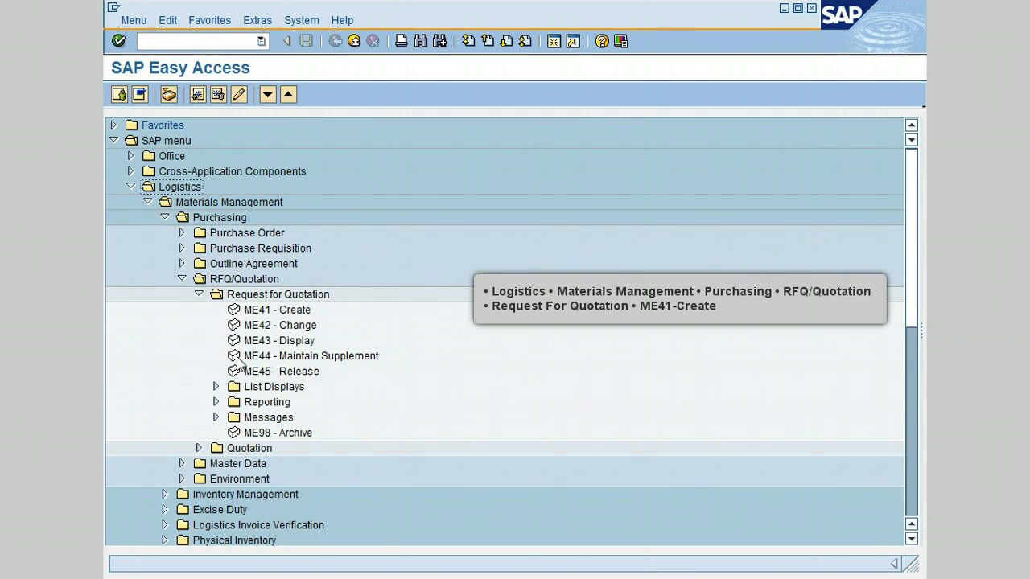
pyautogui.doubleClick(266, 310)
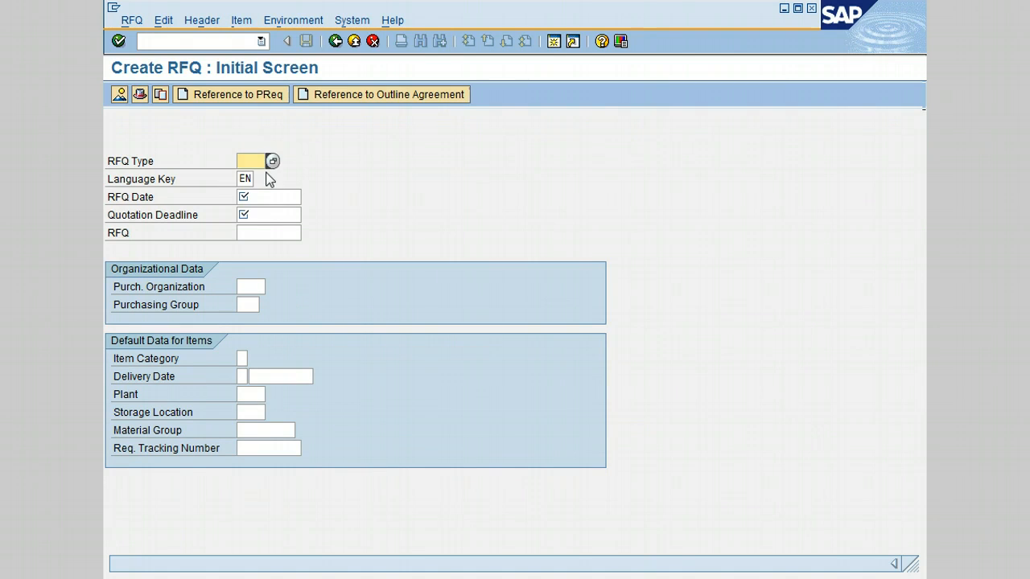
# Set the RFQ type to AN (RFQ) and the RFQ date to 10.05.2013
pyautogui.click(273, 162)
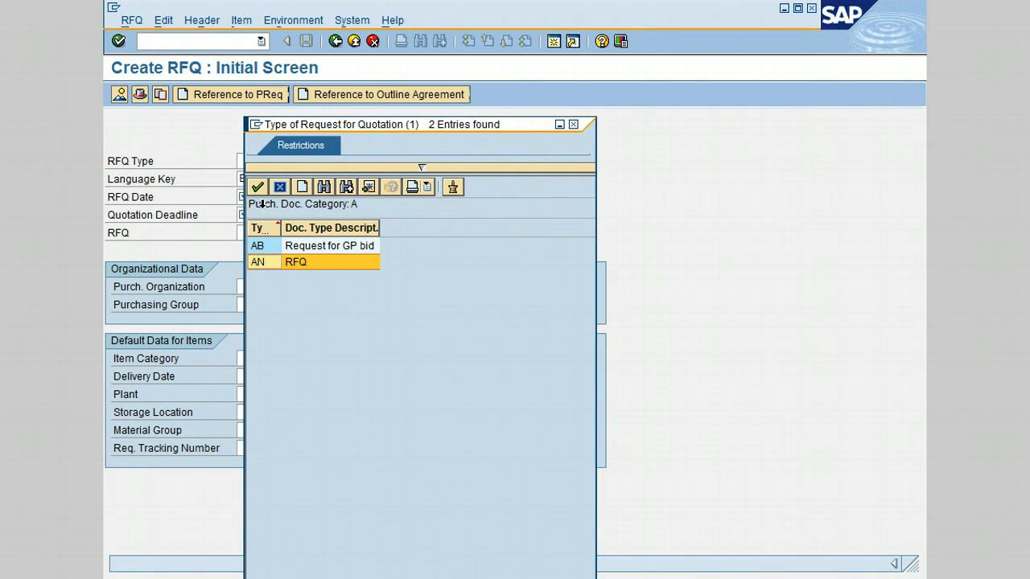
pyautogui.click(259, 186)
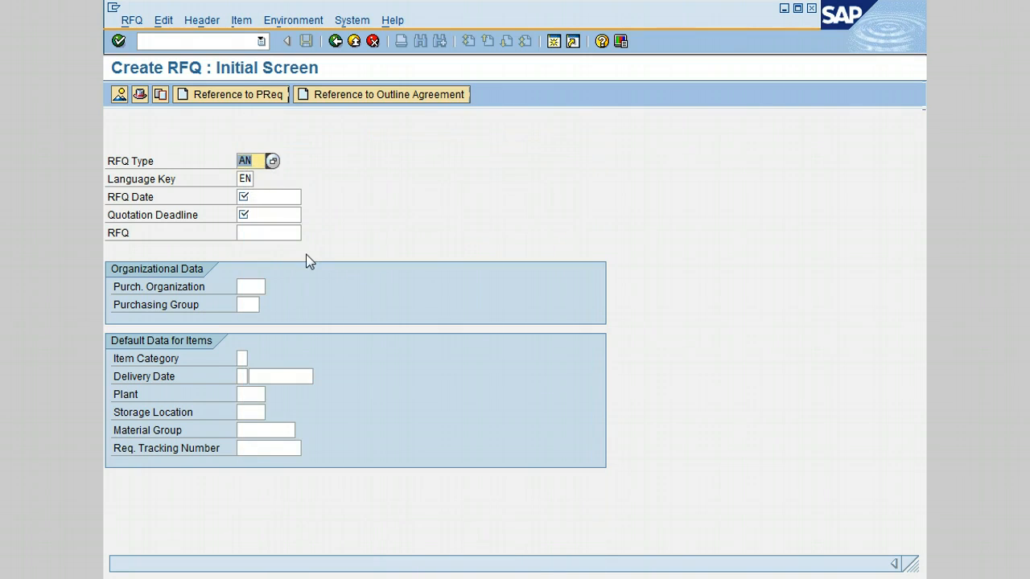
pyautogui.click(281, 199)
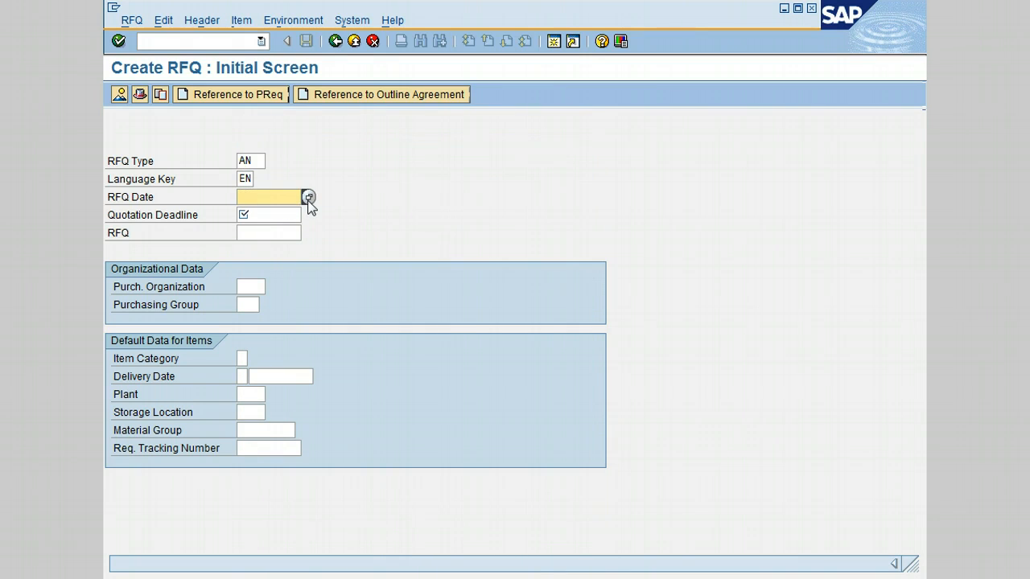
pyautogui.click(308, 197)
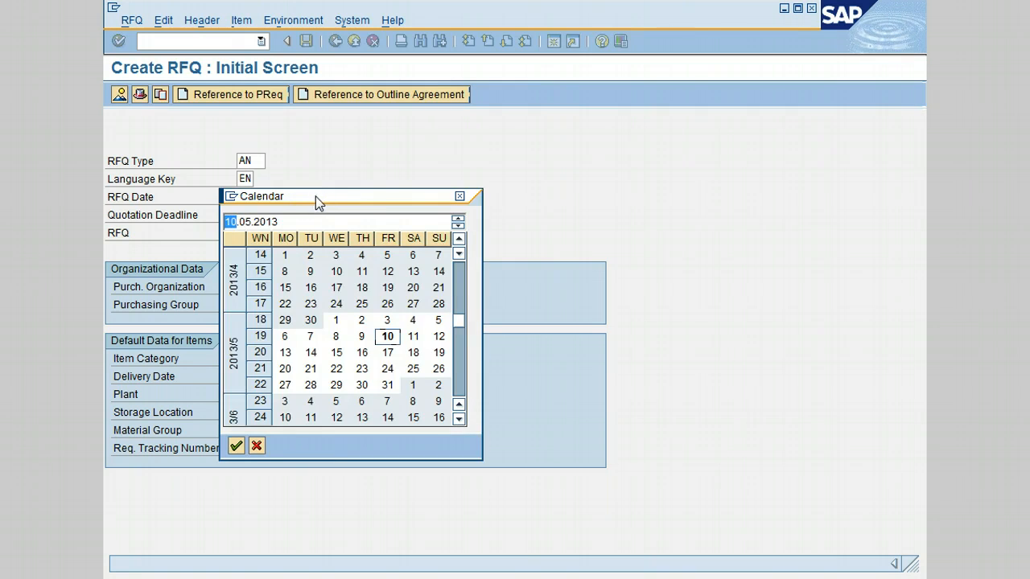
pyautogui.doubleClick(387, 337)
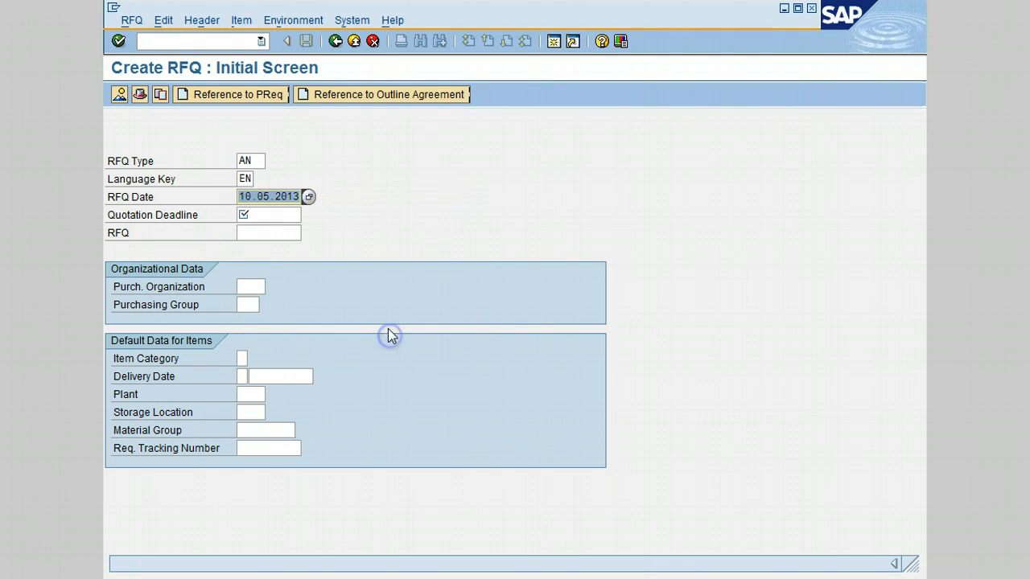
# Set the quotation deadline to 24.05.2013 using the calendar
pyautogui.click(269, 215)
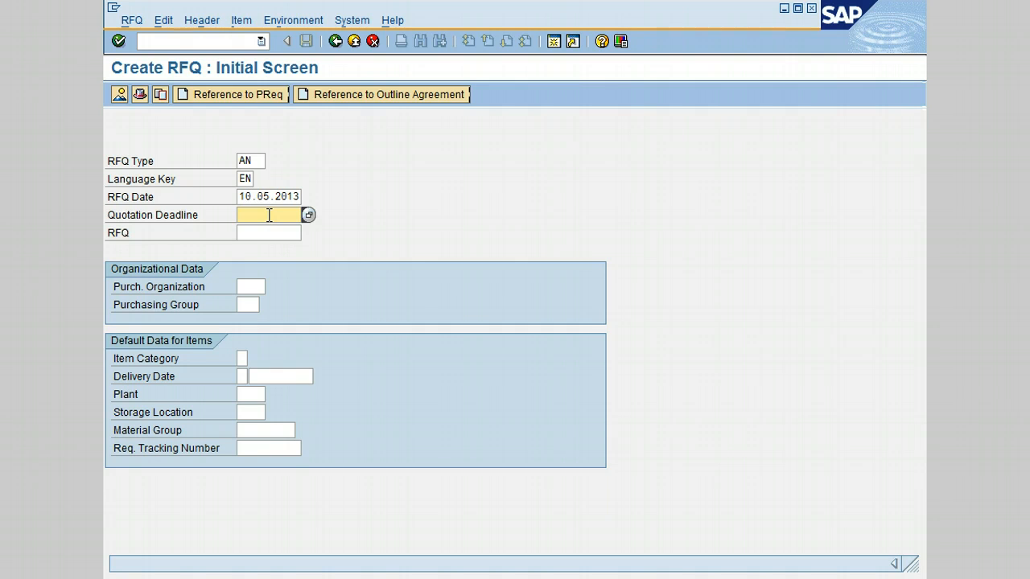
pyautogui.click(308, 215)
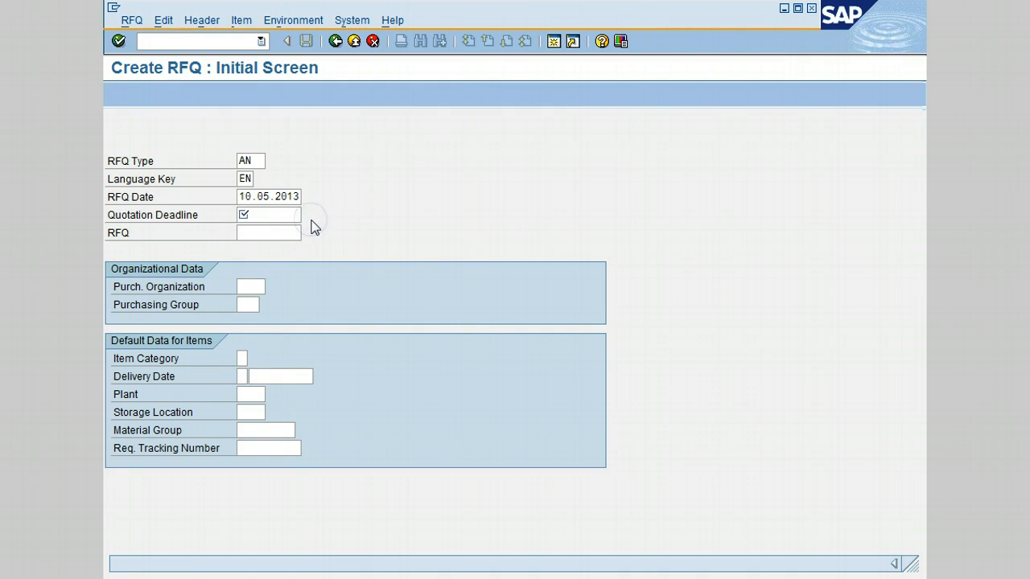
pyautogui.doubleClick(384, 372)
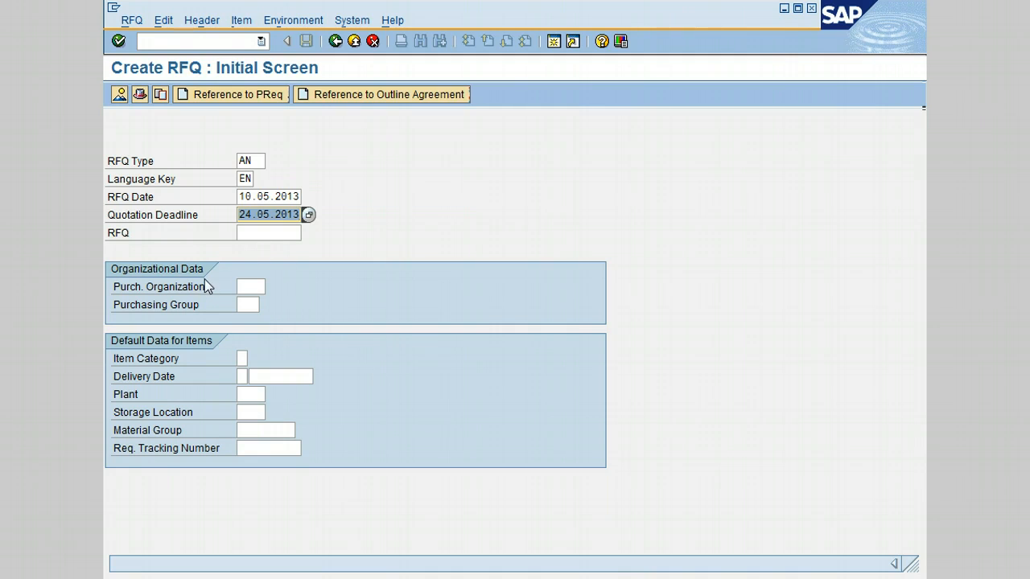
# Enter purchasing organization 3000 and purchasing group 000 in the RFQ's organizational data
pyautogui.click(257, 283)
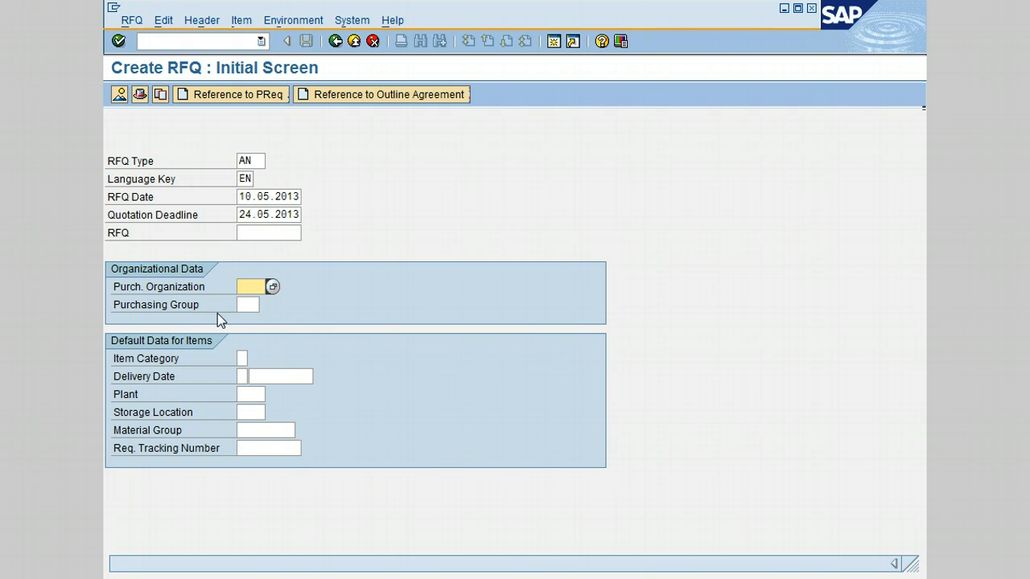
pyautogui.write('3002')
pyautogui.click(253, 304)
pyautogui.write('0')
pyautogui.click(269, 320)
pyautogui.click(285, 340)
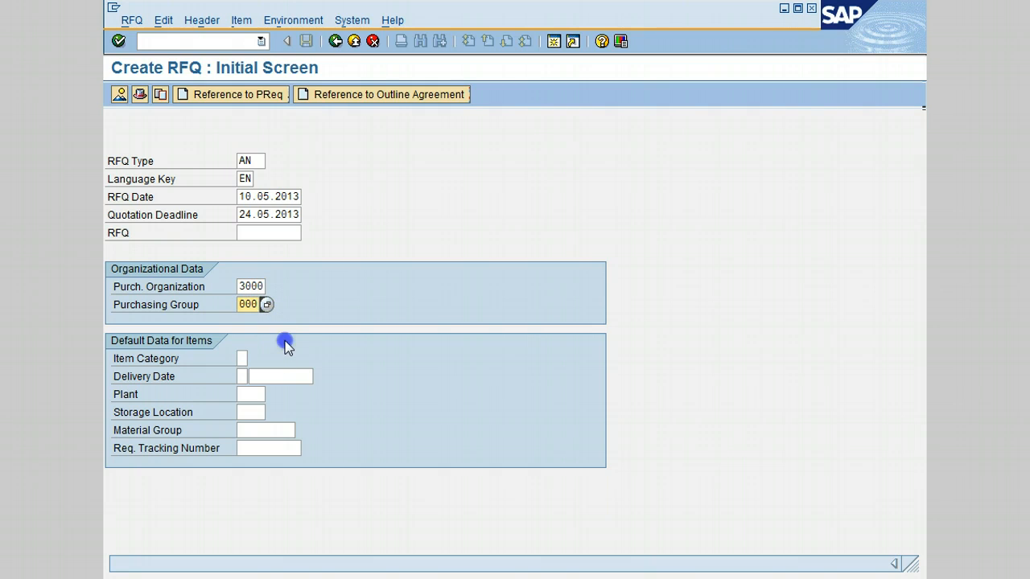
# Choose Standard as the item category in the default data for items
pyautogui.click(242, 341)
pyautogui.click(242, 358)
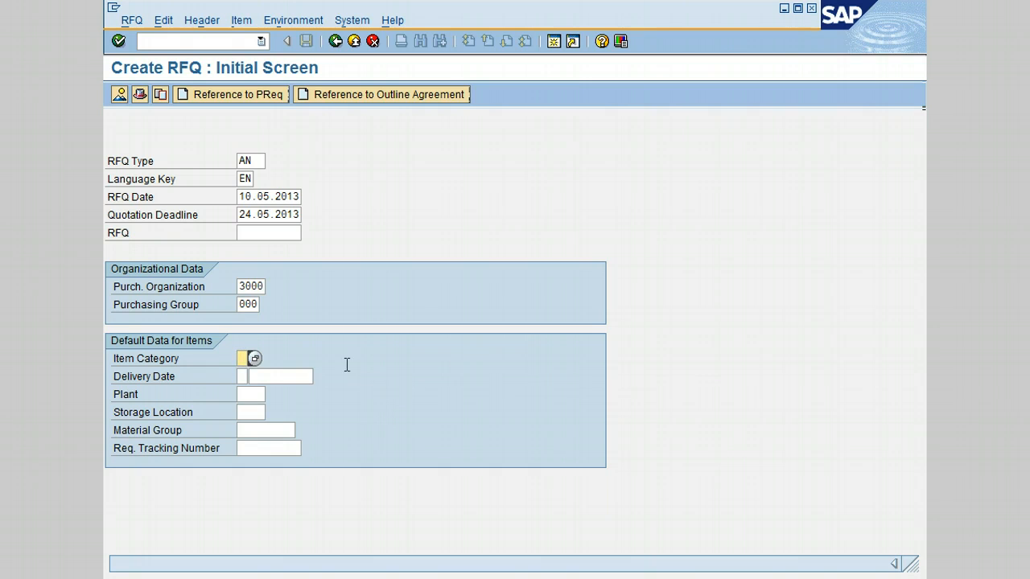
pyautogui.click(255, 358)
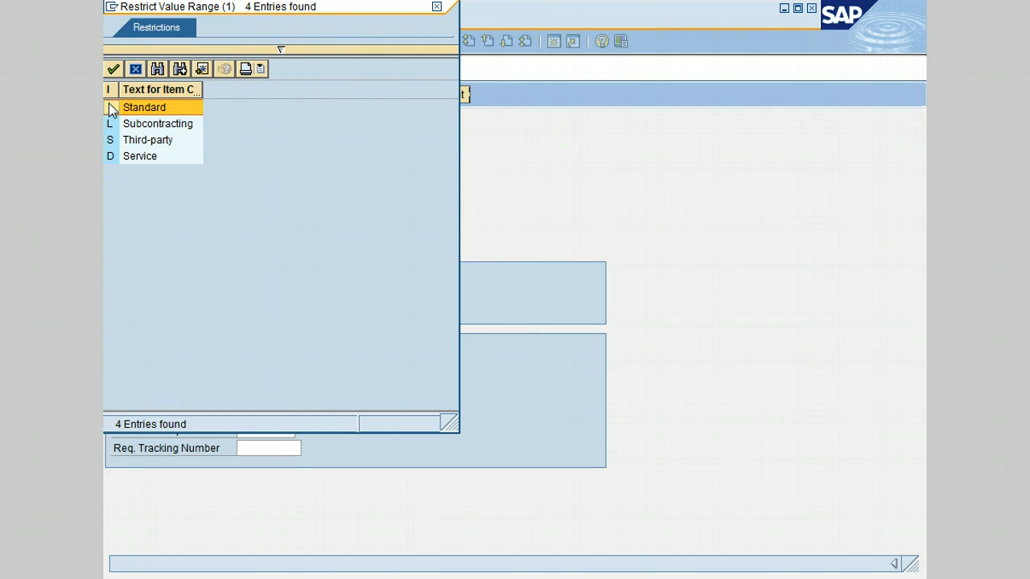
pyautogui.click(113, 69)
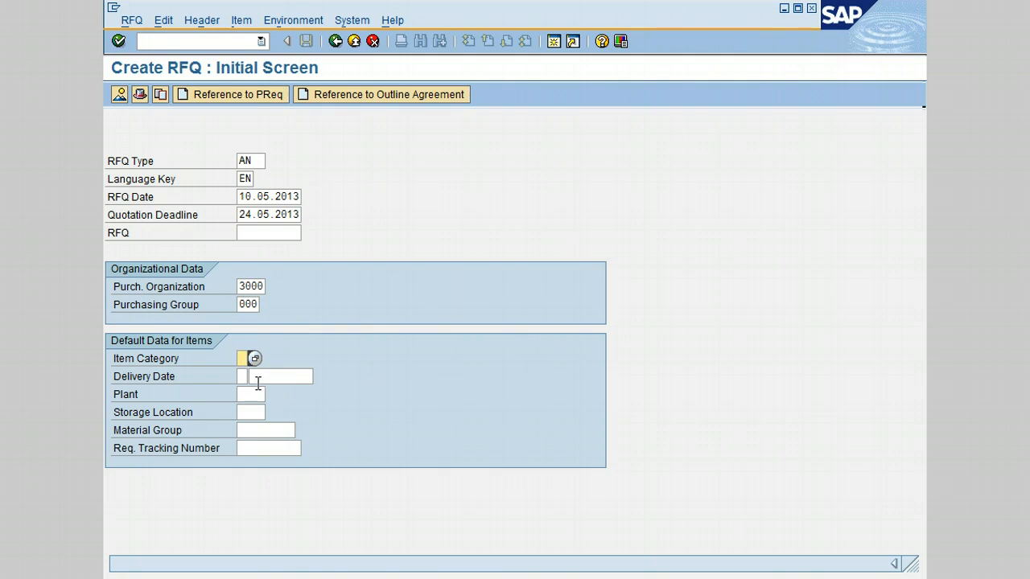
# Set the default delivery date for the items to 14.06.2013
pyautogui.click(260, 377)
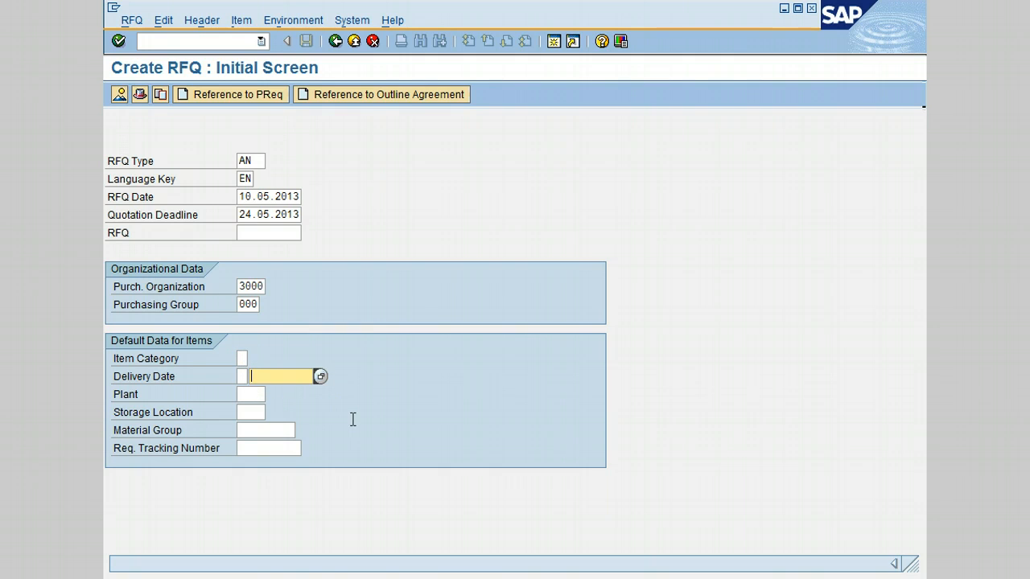
pyautogui.click(321, 377)
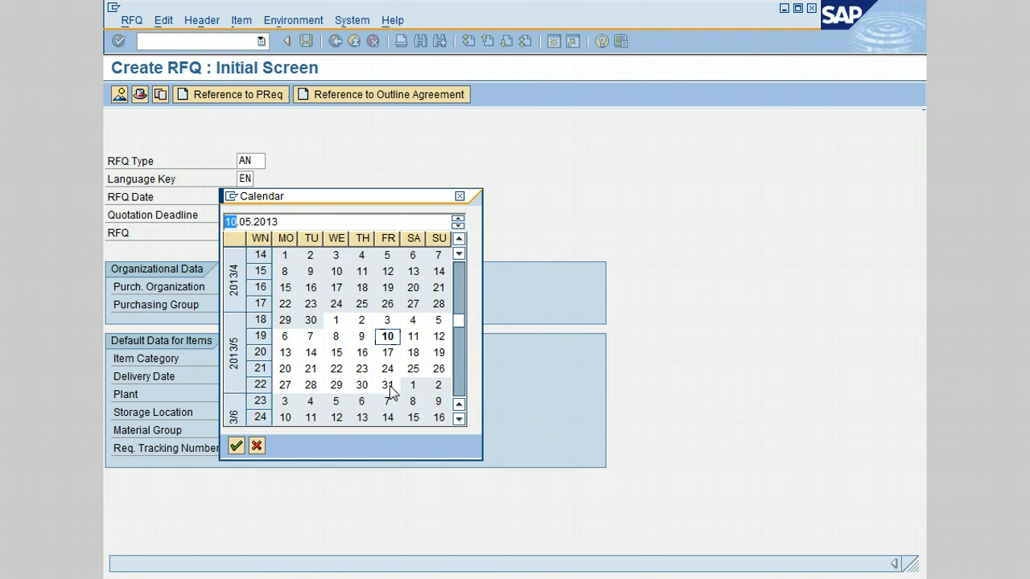
pyautogui.doubleClick(387, 417)
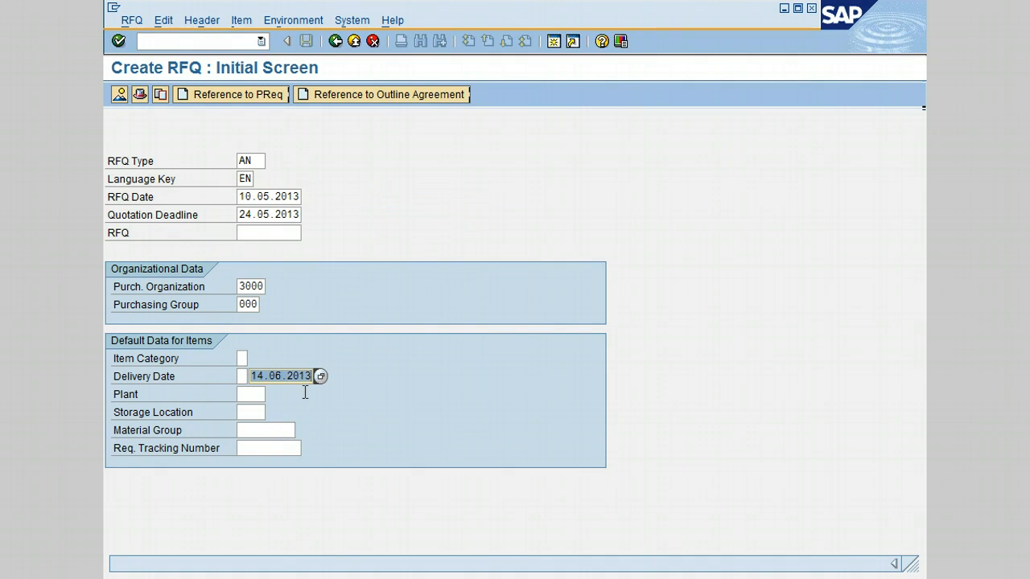
pyautogui.click(243, 377)
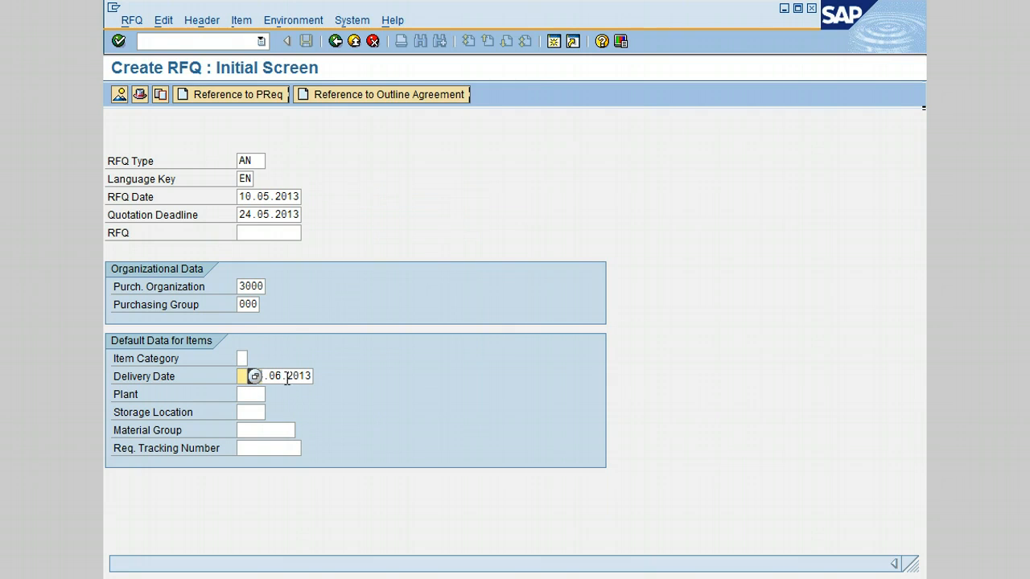
# Enter plant 3000 and choose storage location 0001 (Warehouse 0001) as item defaults
pyautogui.click(254, 394)
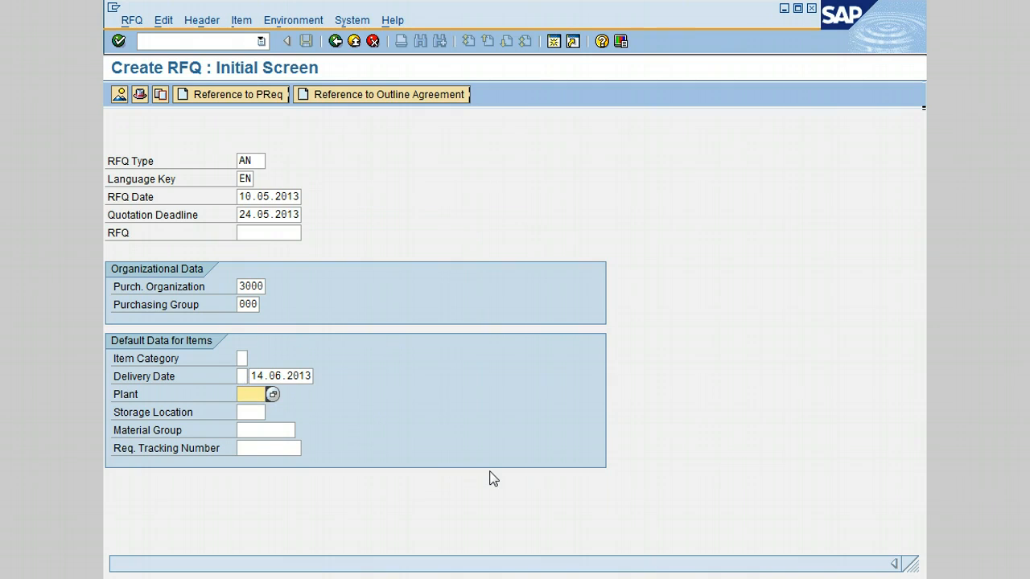
pyautogui.write('3000')
pyautogui.click(251, 412)
pyautogui.write('00')
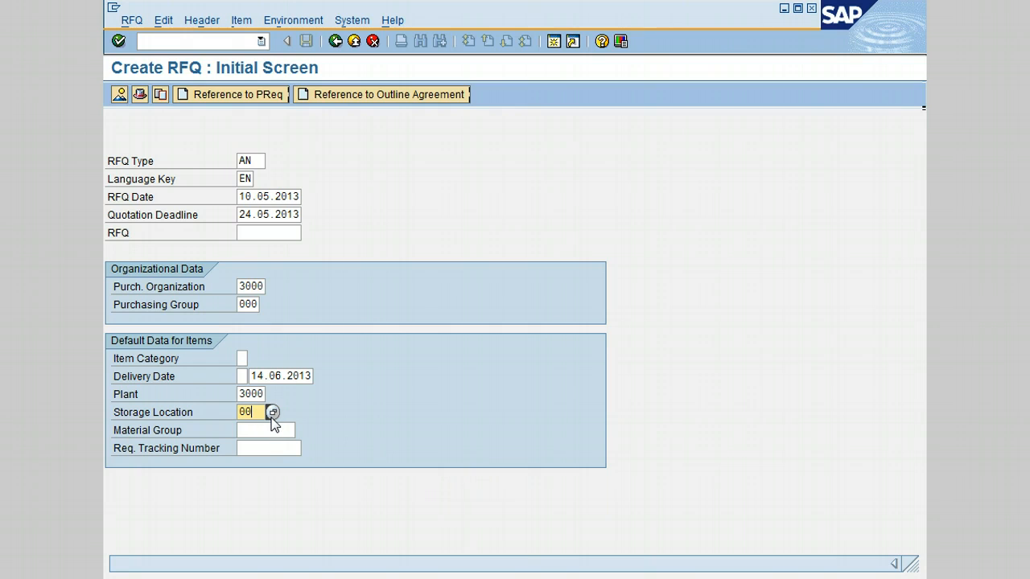
pyautogui.click(272, 413)
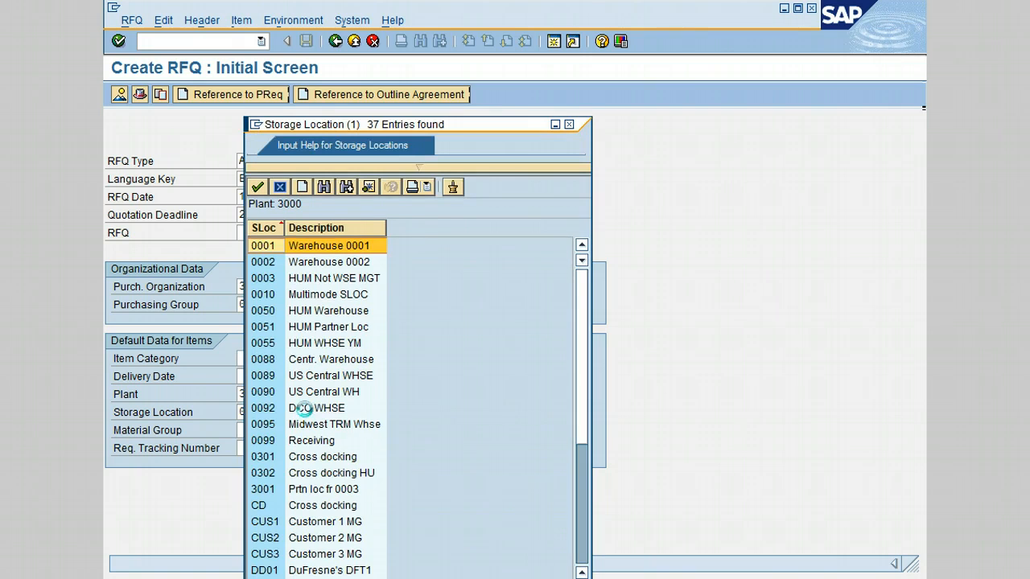
pyautogui.doubleClick(265, 248)
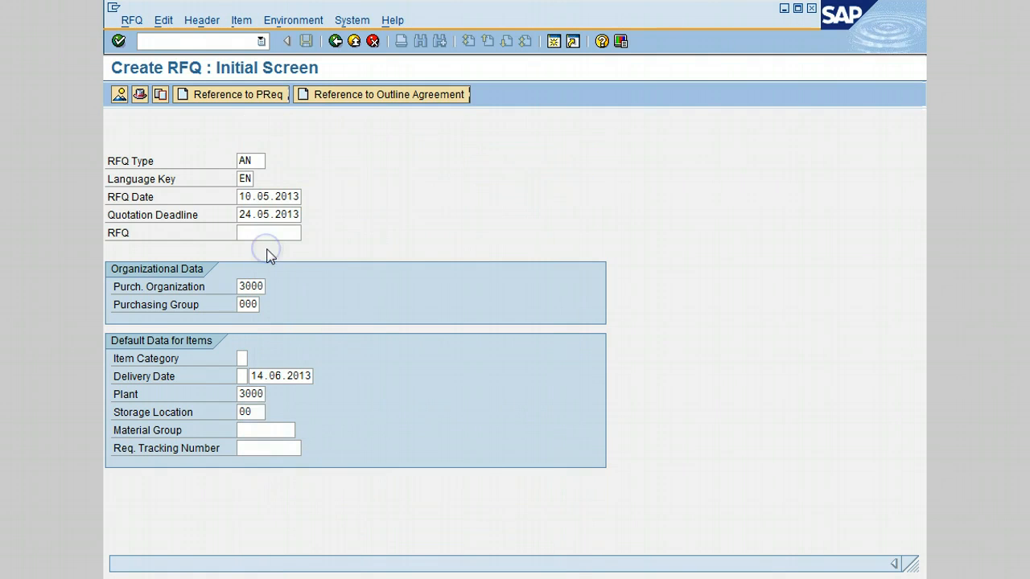
# Leave the material group and requirement tracking number empty and proceed to the RFQ header data
pyautogui.click(248, 430)
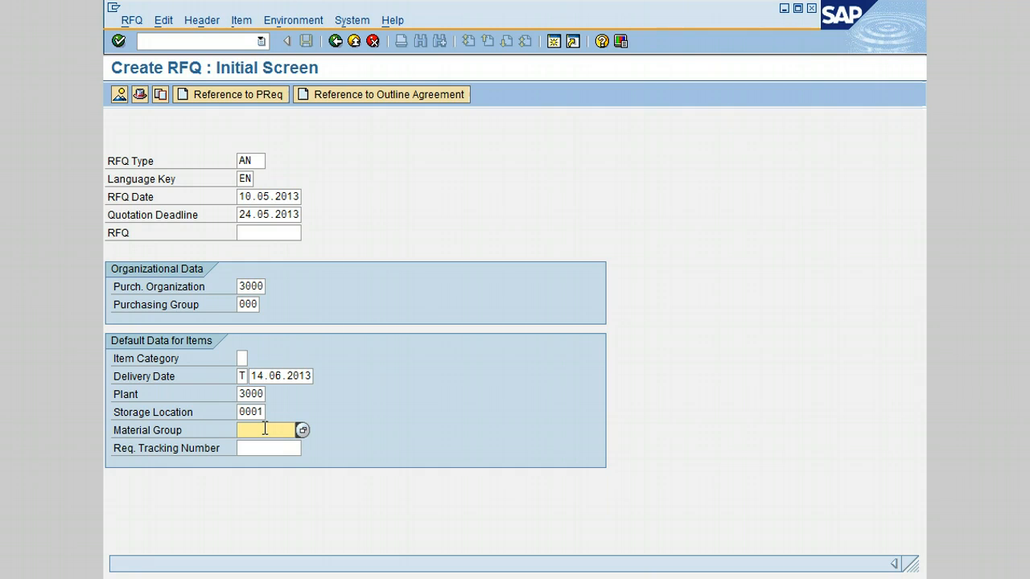
pyautogui.click(267, 449)
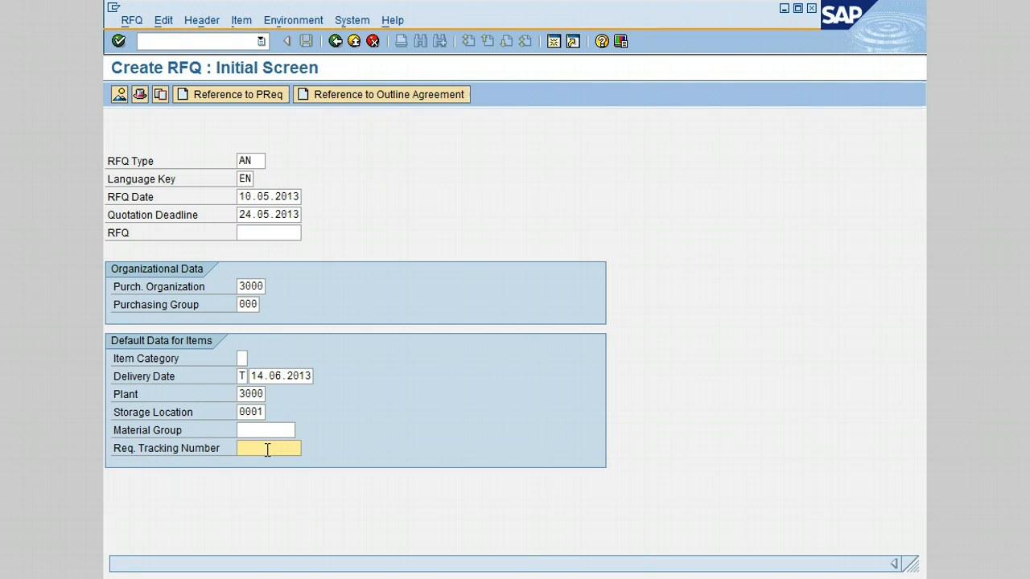
pyautogui.click(282, 449)
pyautogui.press('Return')
pyautogui.click(119, 41)
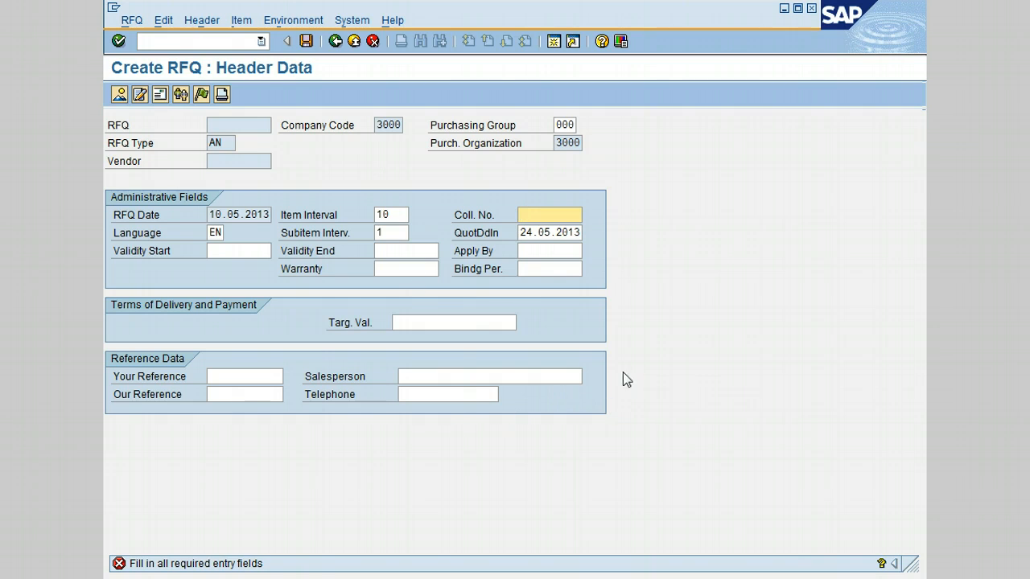
# Enter NK007-0001 as the collective number in the RFQ header's administrative fields
pyautogui.click(560, 214)
pyautogui.write('NK007-0001')
pyautogui.press('Return')
# Set the RFQ header's validity start to 07.06.2013 using the calendar
pyautogui.click(239, 250)
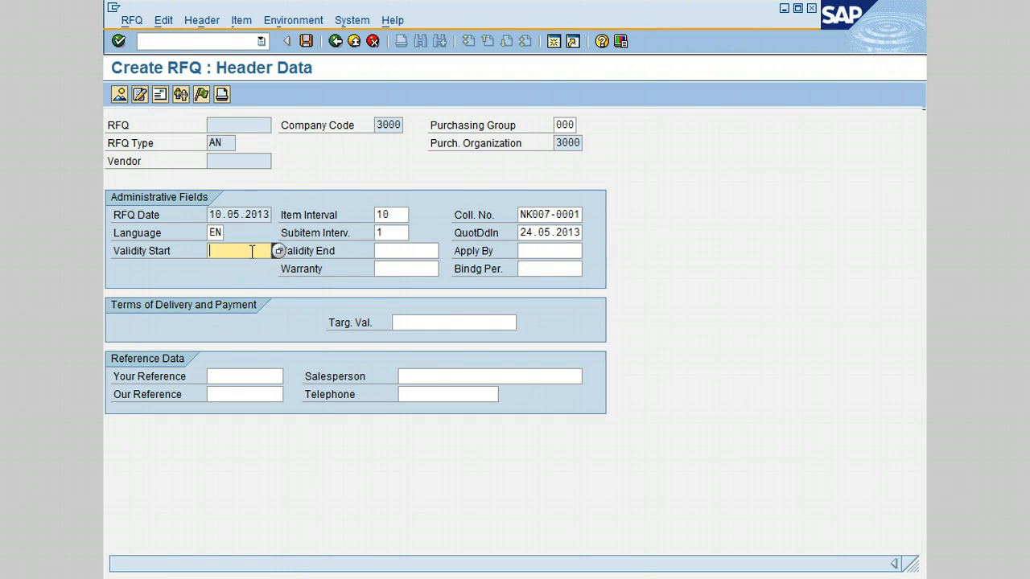
pyautogui.click(277, 253)
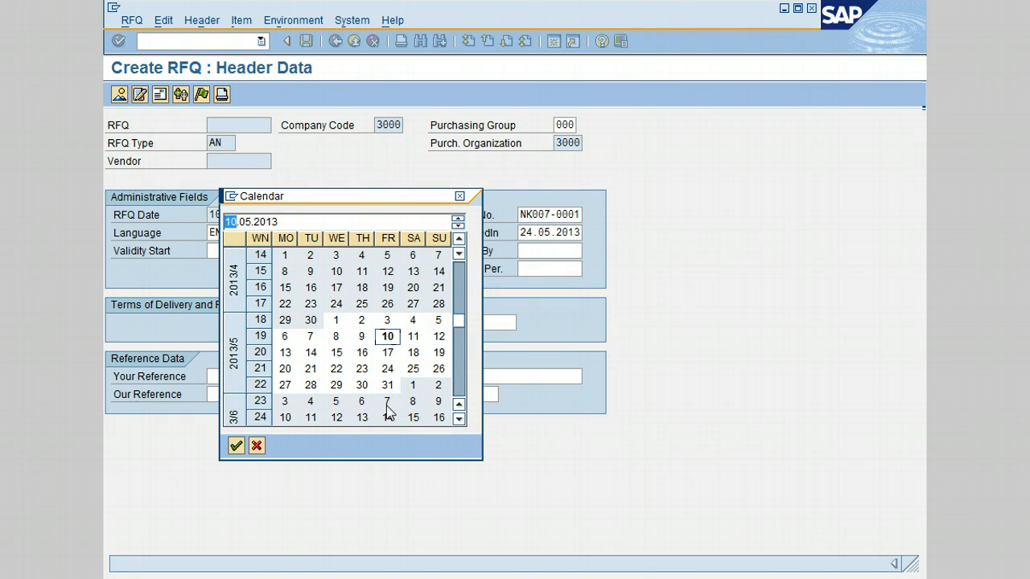
pyautogui.doubleClick(387, 401)
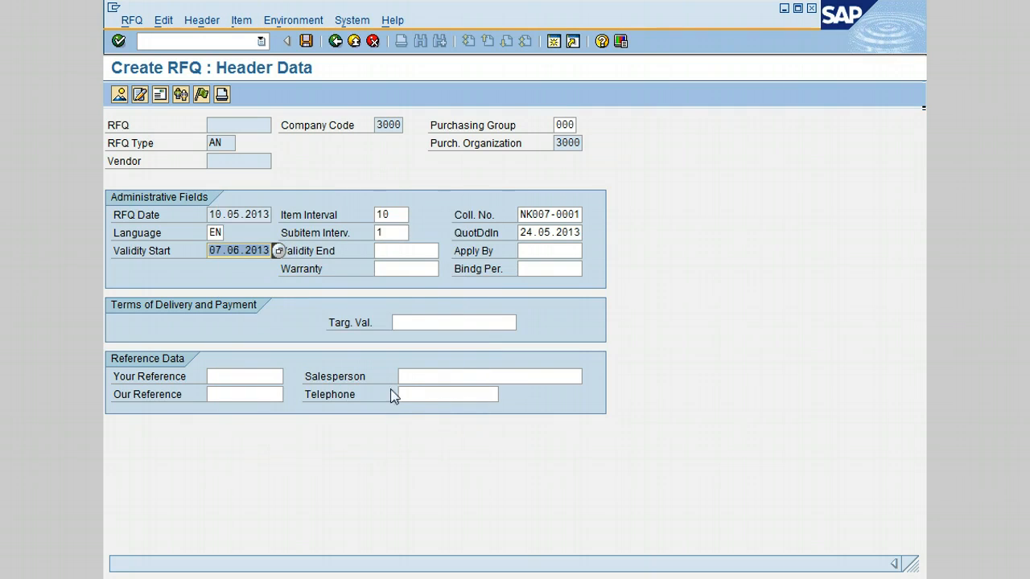
# Set the RFQ header's validity end to 09.08.2013 using the calendar
pyautogui.click(414, 256)
pyautogui.click(444, 255)
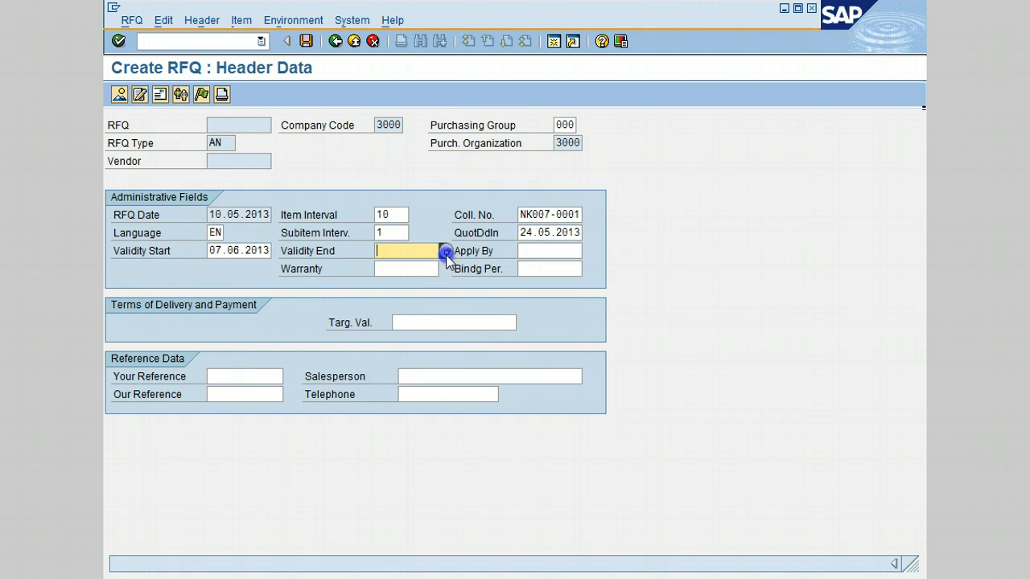
pyautogui.click(465, 375)
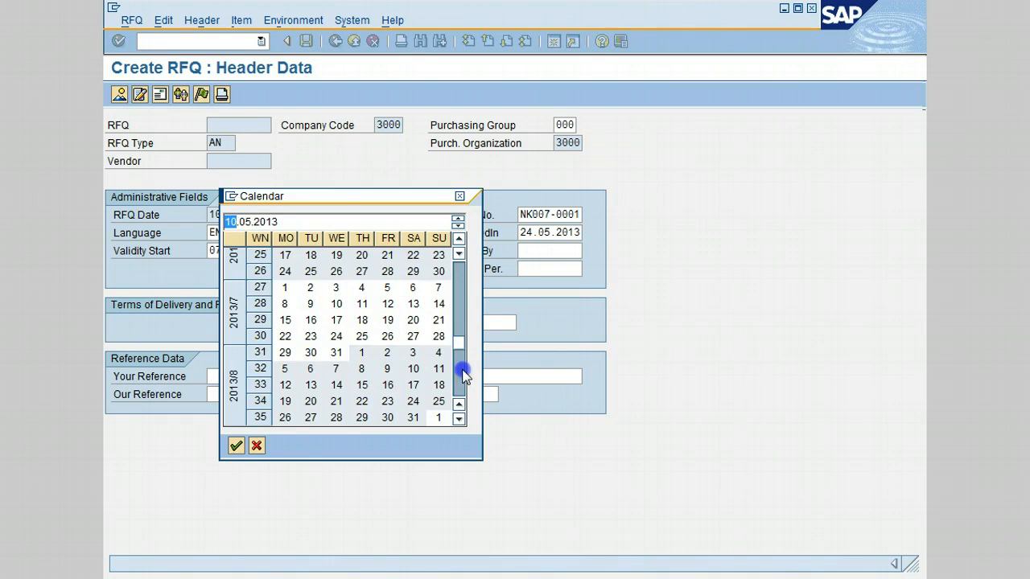
pyautogui.doubleClick(387, 369)
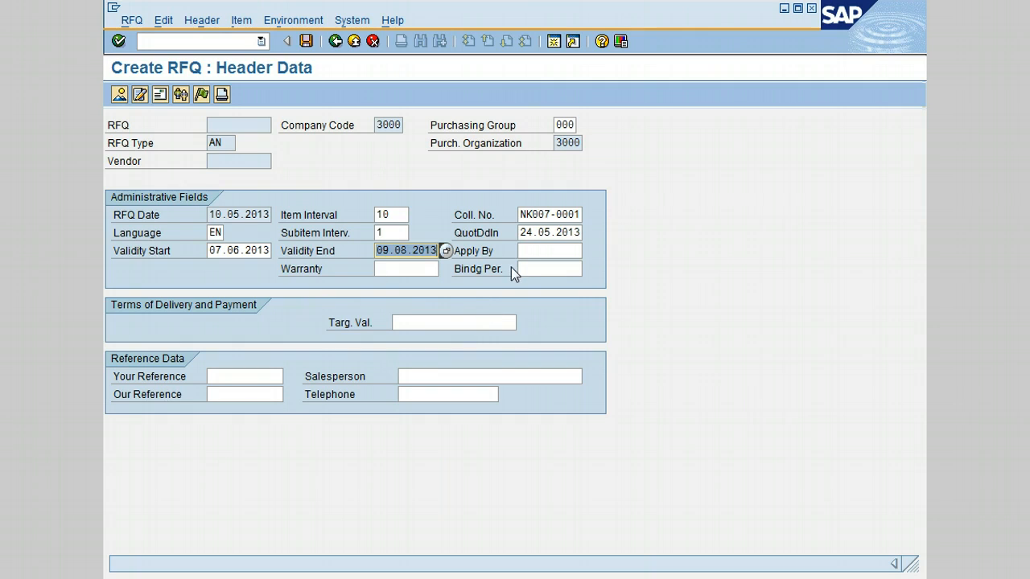
# Leave the binding period and reference data empty and proceed to the RFQ item overview
pyautogui.click(531, 269)
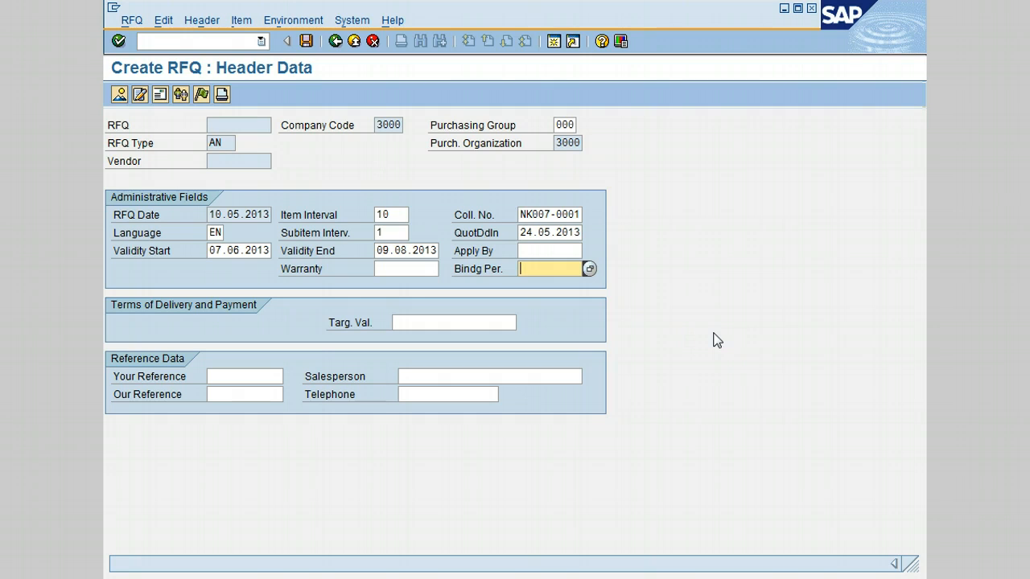
pyautogui.click(264, 375)
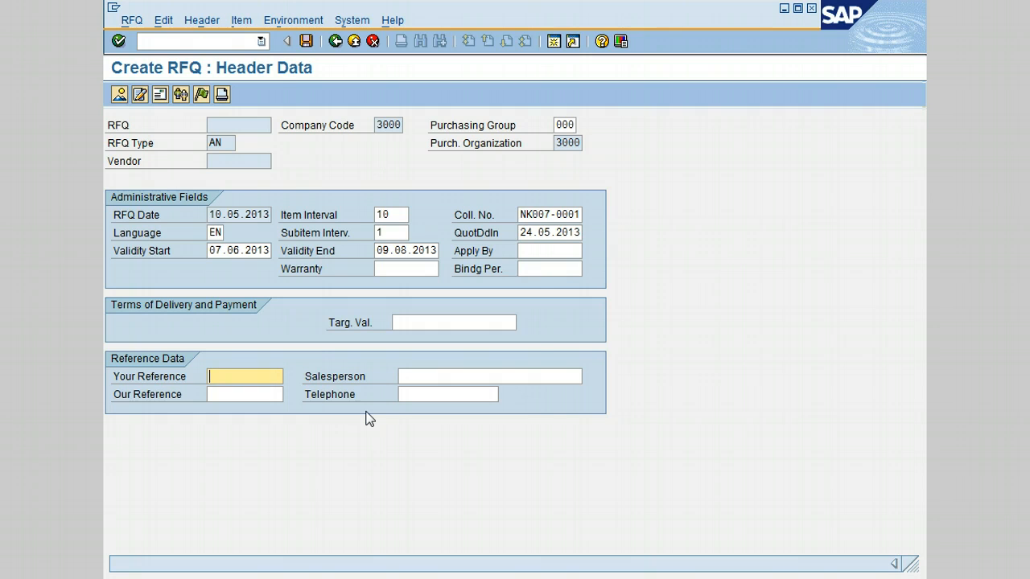
pyautogui.press('Return')
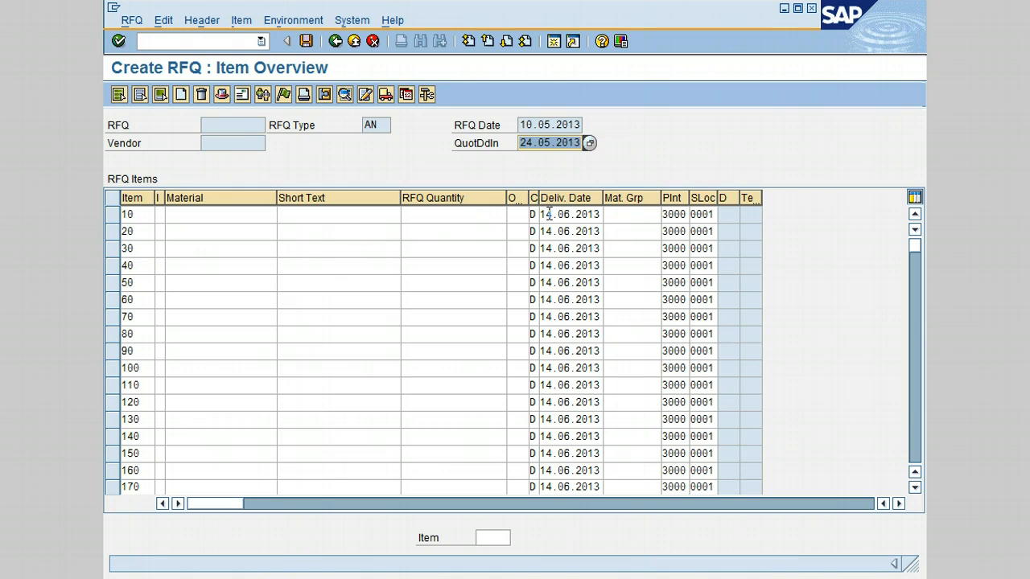
# Search for materials with the description *bear* and choose ball bearing 100-510 as the material of item 10
pyautogui.click(207, 219)
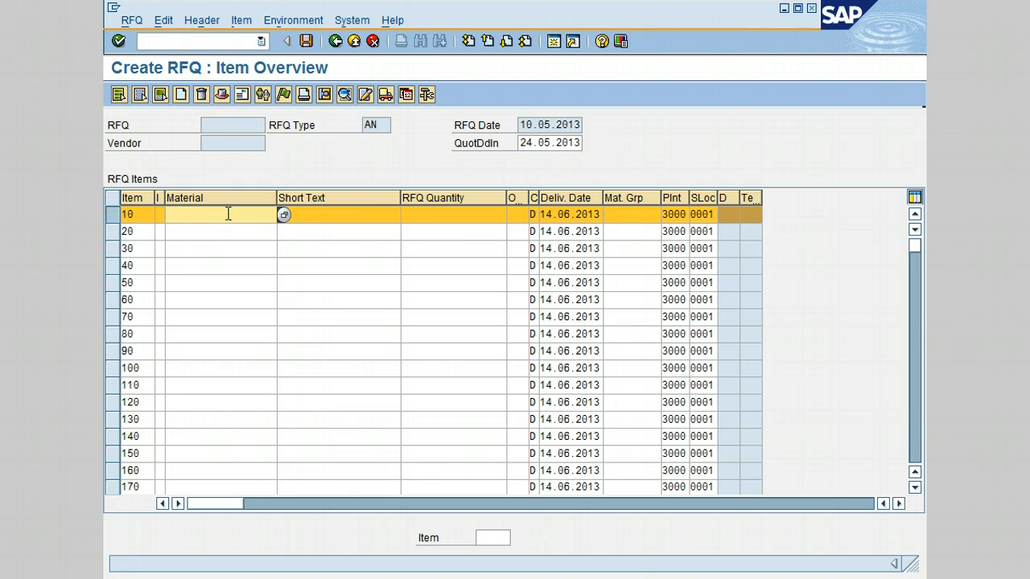
pyautogui.click(286, 217)
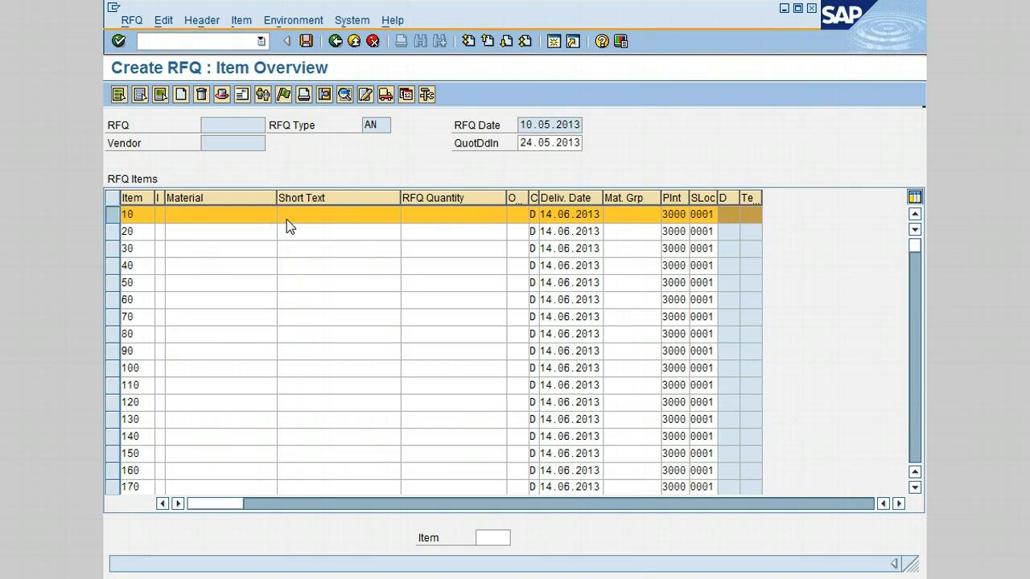
pyautogui.write('*be')
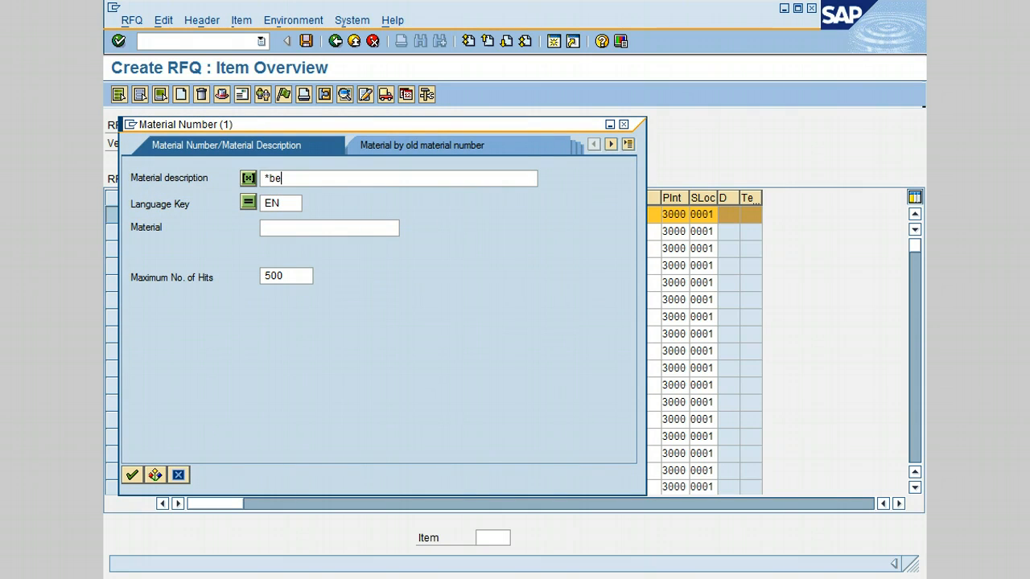
pyautogui.write('ar*')
pyautogui.press('Return')
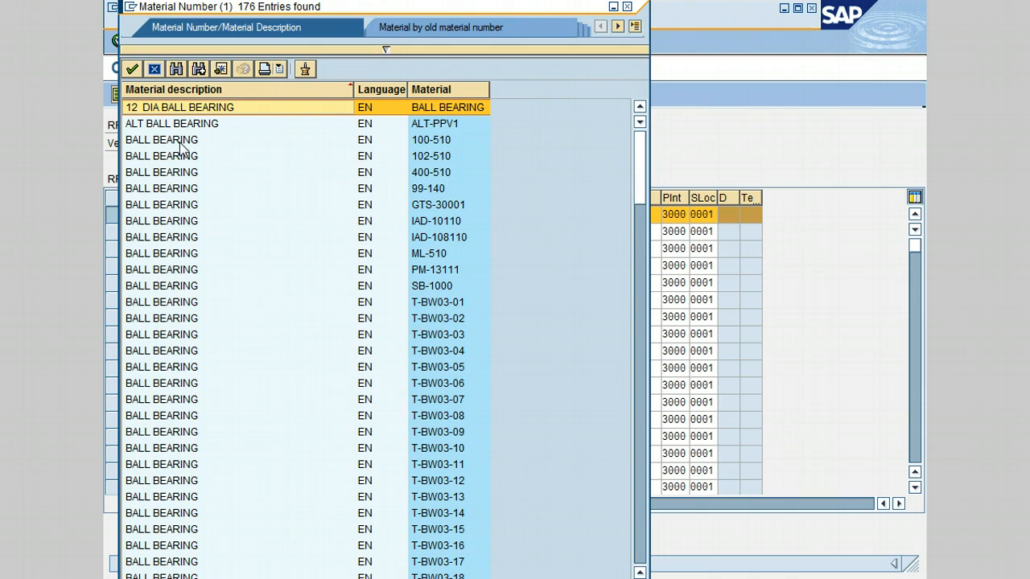
pyautogui.click(179, 142)
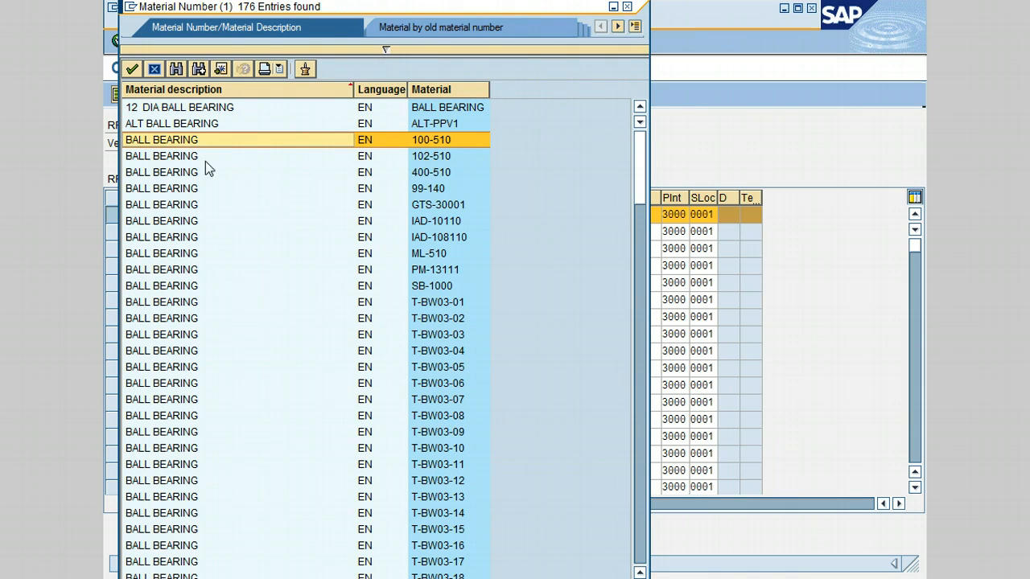
pyautogui.doubleClick(193, 141)
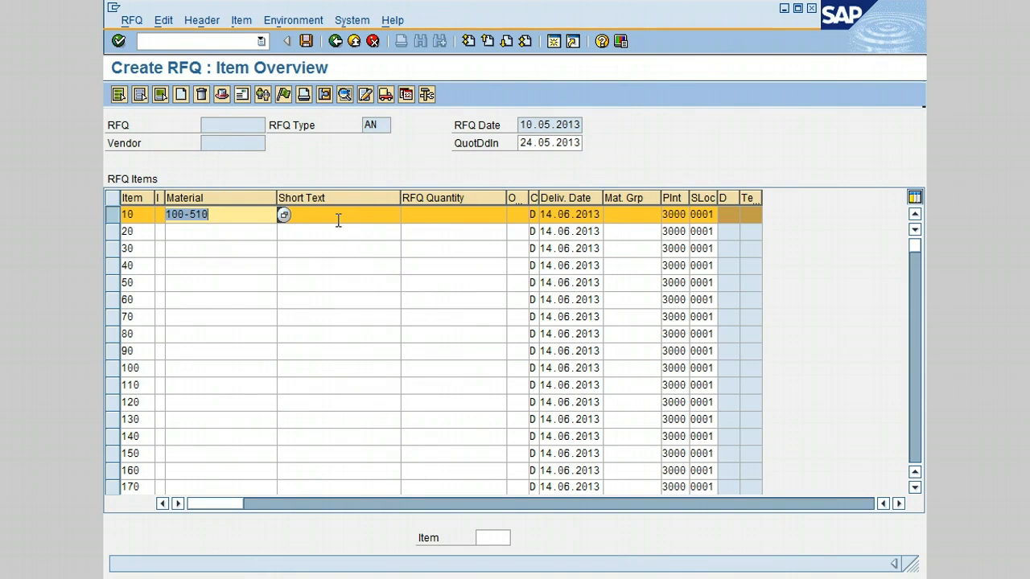
# Set the RFQ quantity of item 10 to 2 and confirm the item entry
pyautogui.press('Tab')
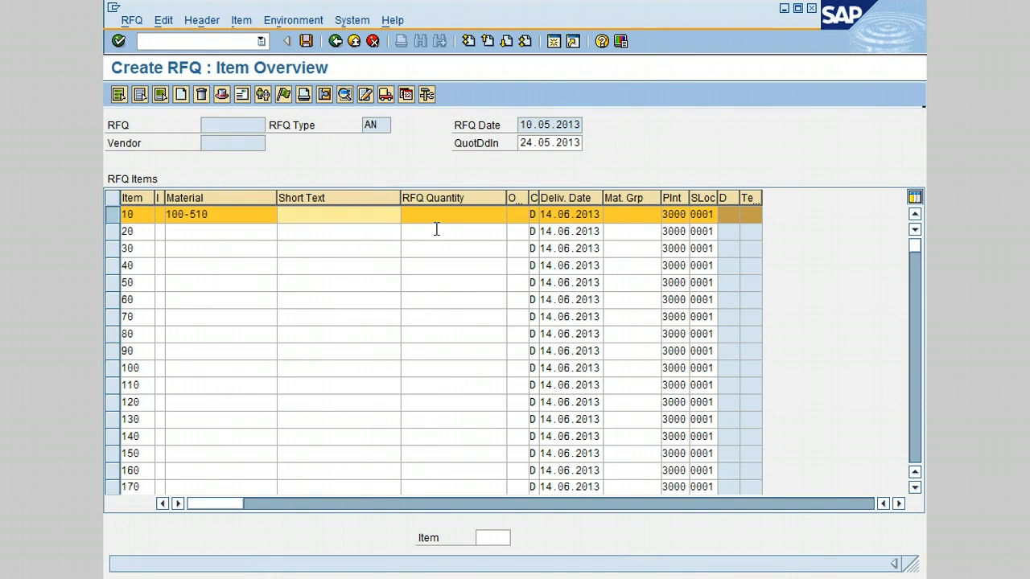
pyautogui.press('Tab')
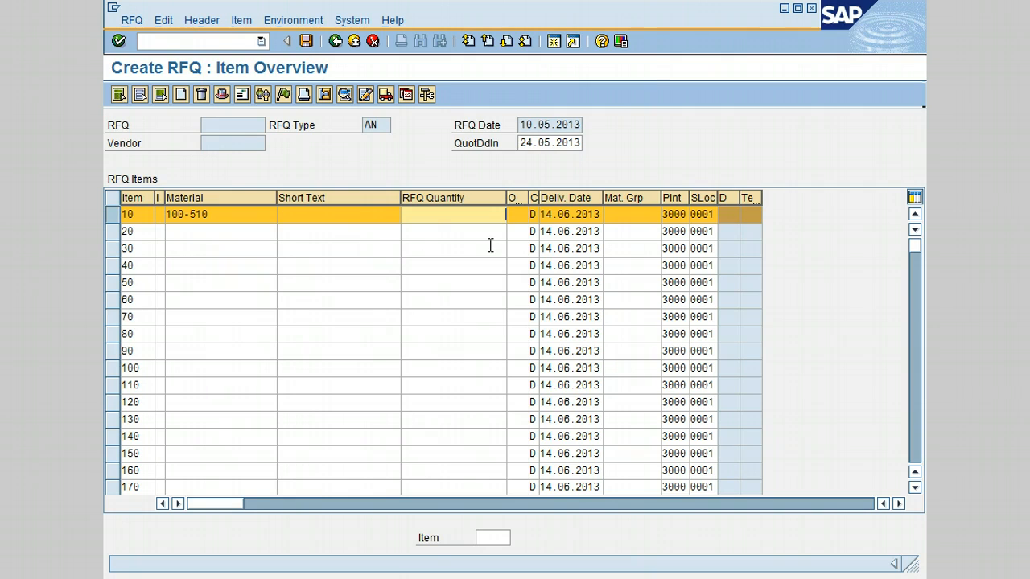
pyautogui.write('2')
pyautogui.press('Return')
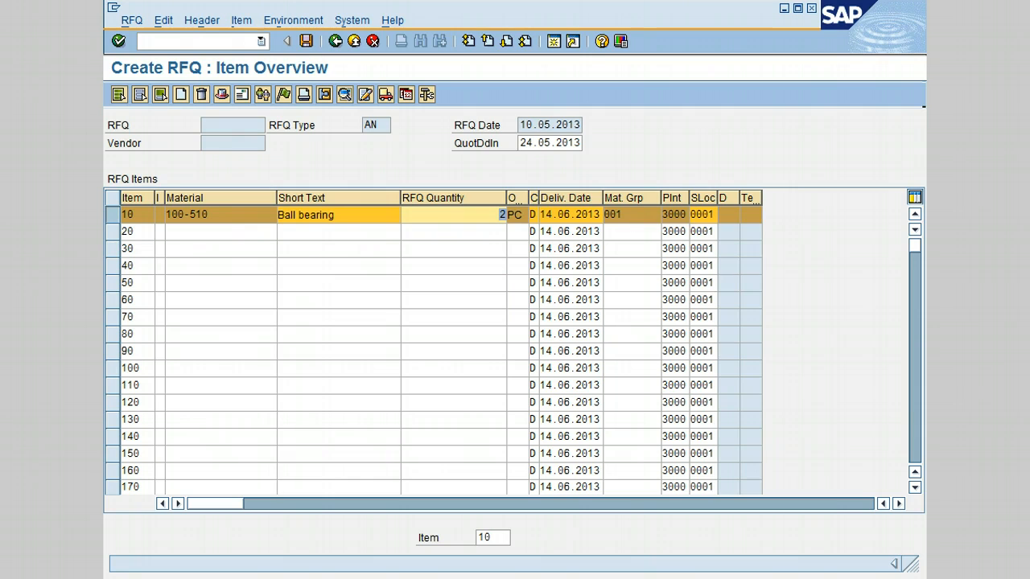
# Review the delivery schedule of item 10 and return to the item overview
pyautogui.click(224, 215)
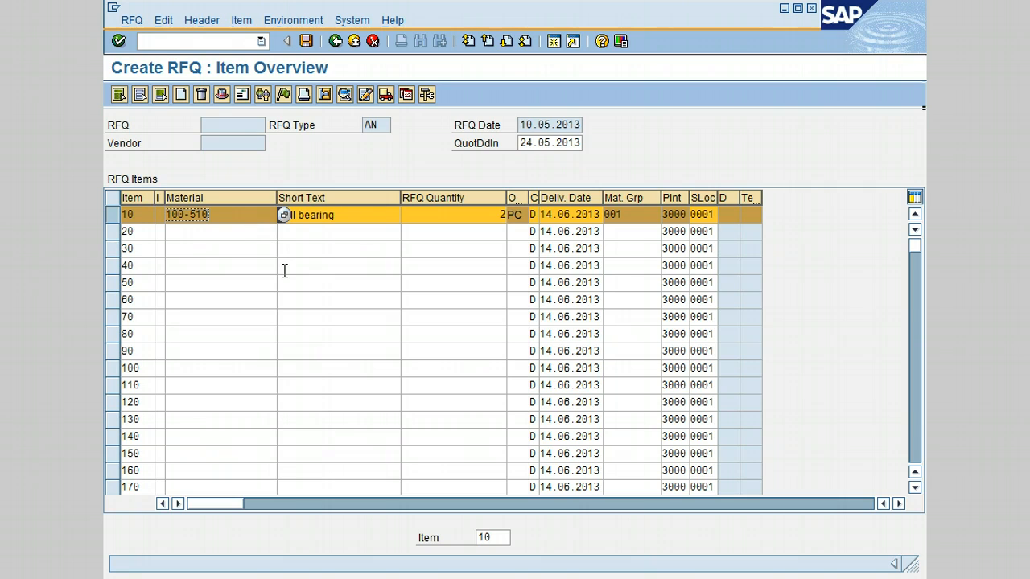
pyautogui.click(116, 221)
pyautogui.click(116, 221)
pyautogui.click(246, 21)
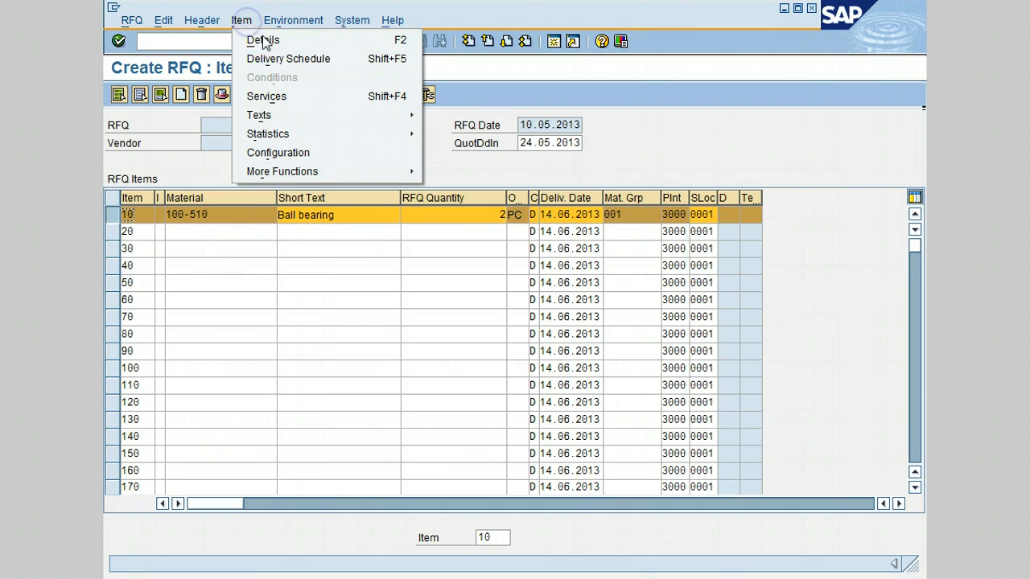
pyautogui.click(291, 63)
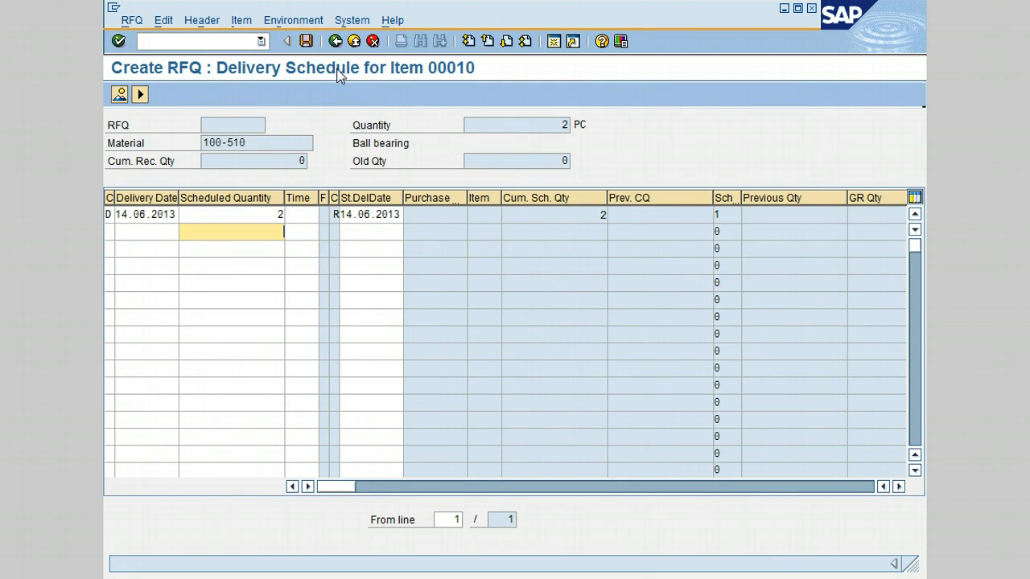
pyautogui.click(337, 44)
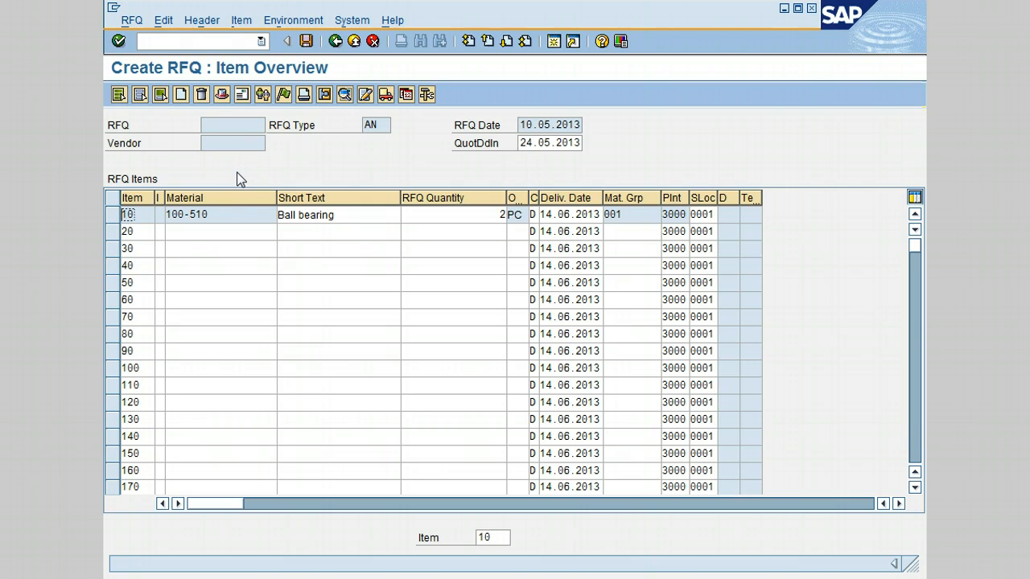
# Open the vendor address screen of the RFQ header
pyautogui.click(203, 21)
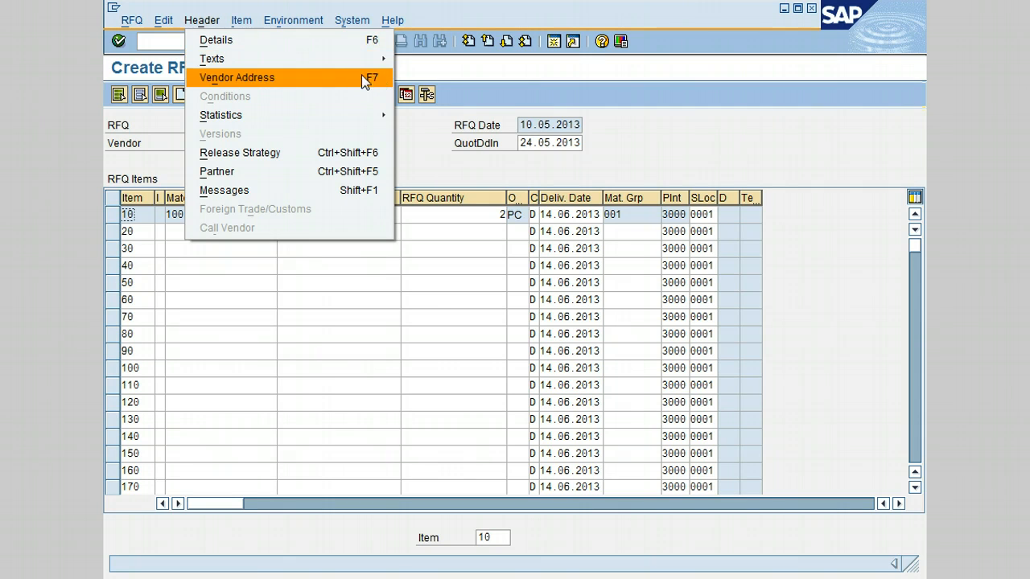
pyautogui.click(425, 162)
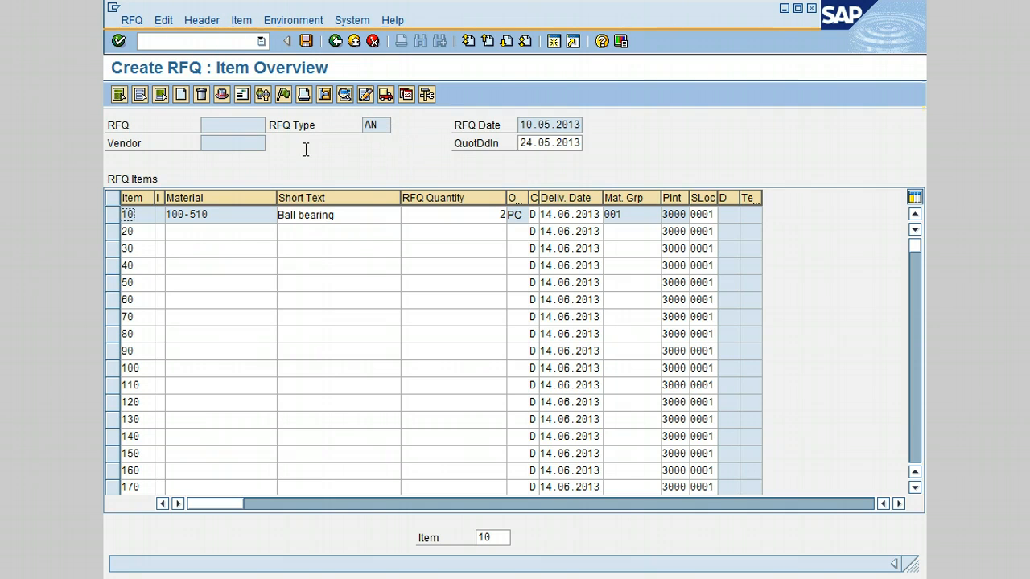
pyautogui.click(199, 20)
pyautogui.click(238, 78)
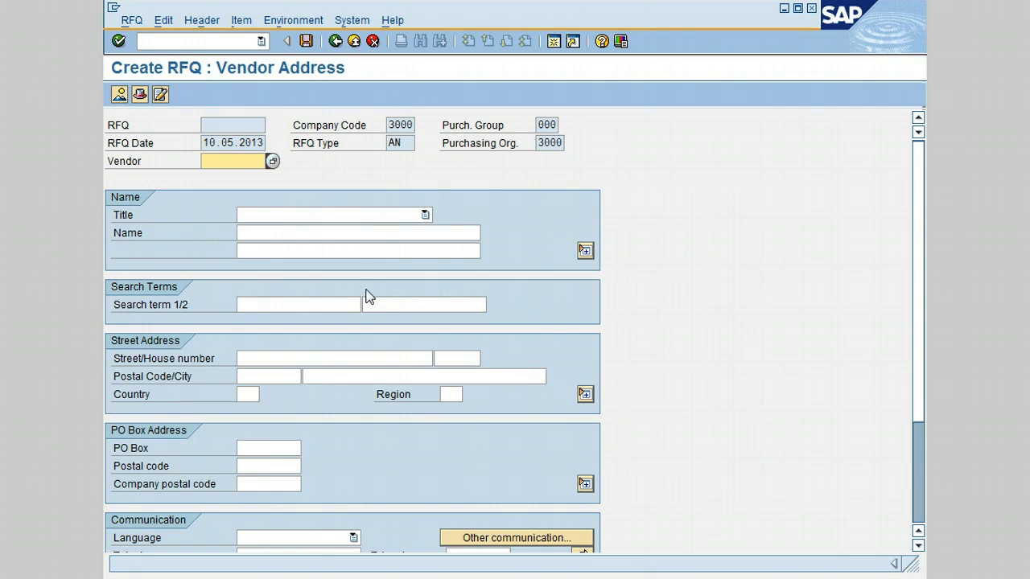
# Choose Central Logistics Inc. from the vendors of purchasing organization 3000, sorted by vendor number, and save the RFQ
pyautogui.click(273, 162)
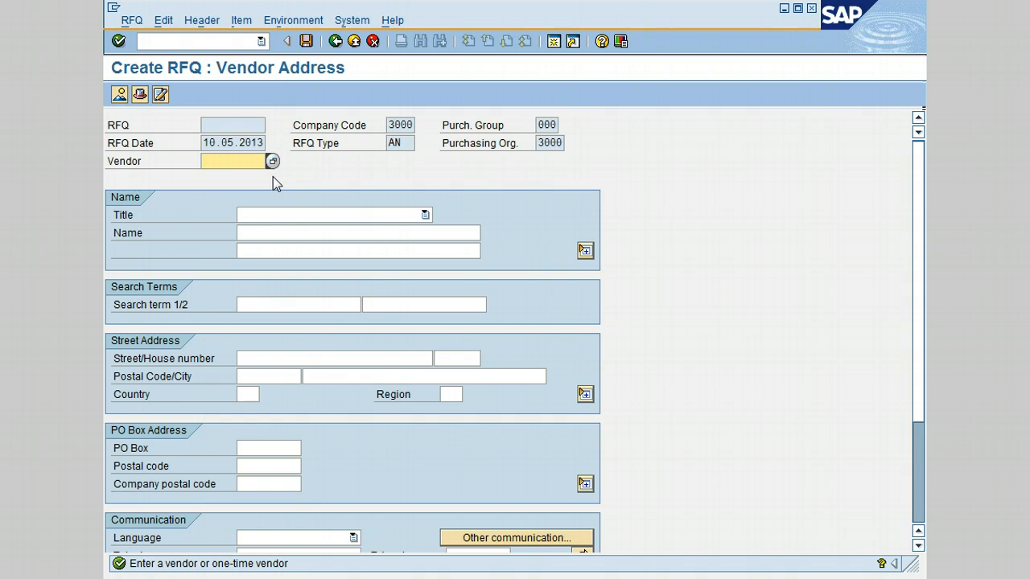
pyautogui.click(274, 162)
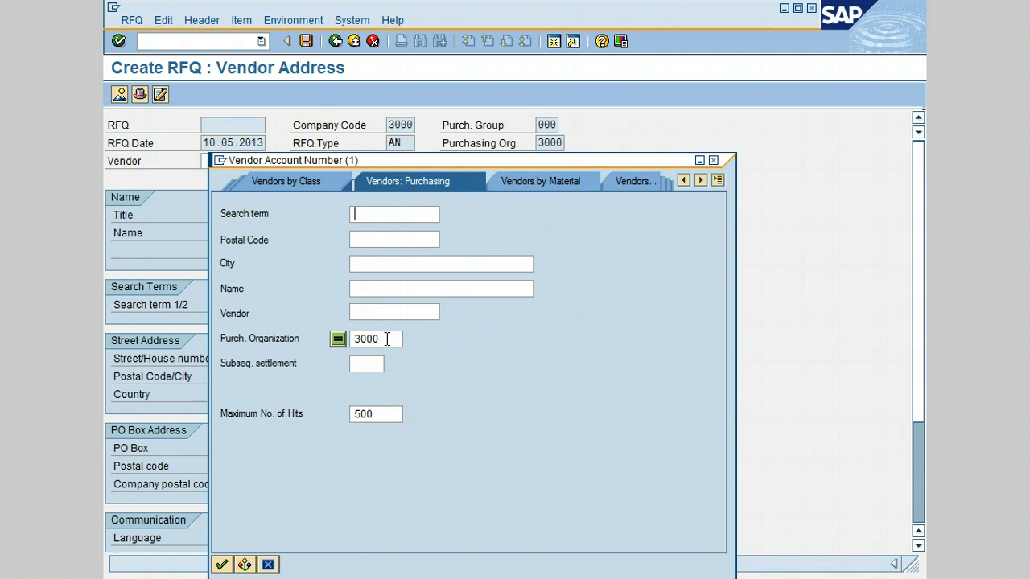
pyautogui.click(221, 565)
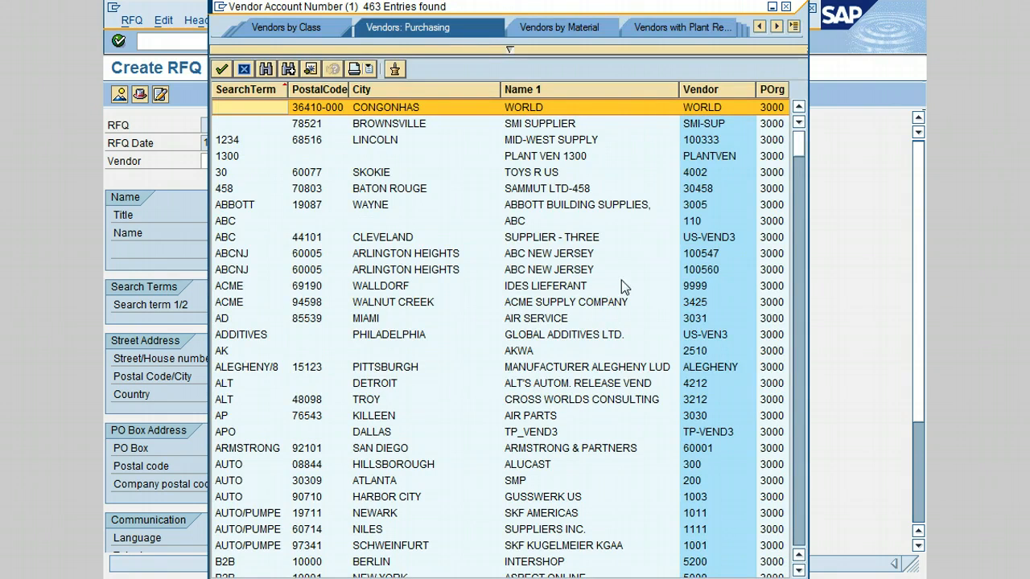
pyautogui.click(724, 87)
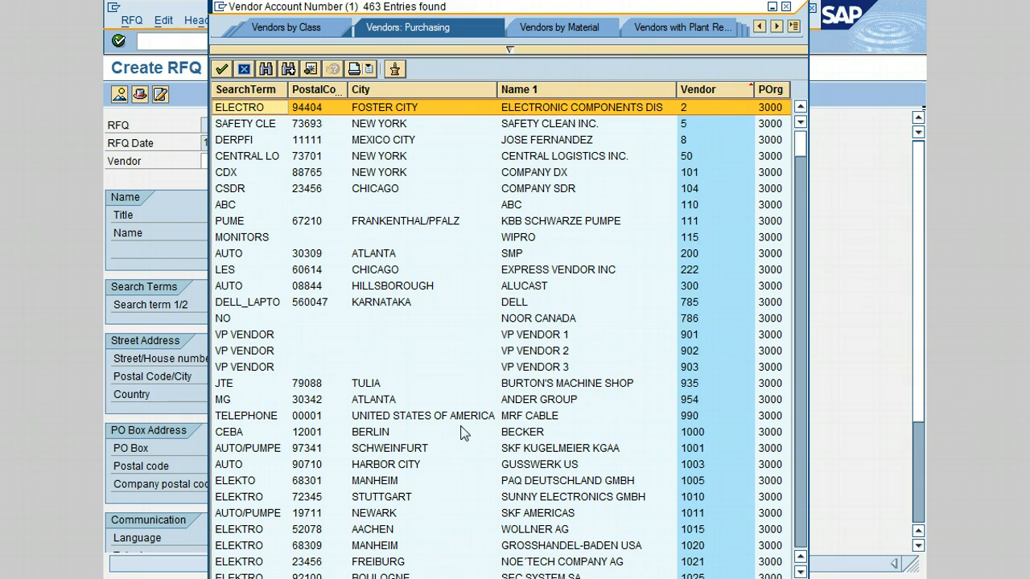
pyautogui.doubleClick(370, 157)
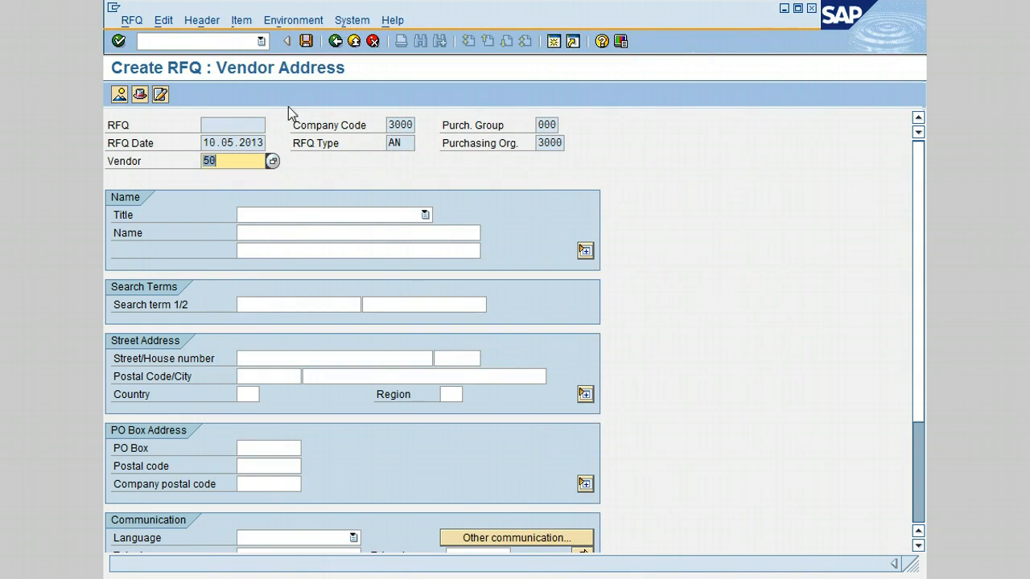
pyautogui.click(306, 41)
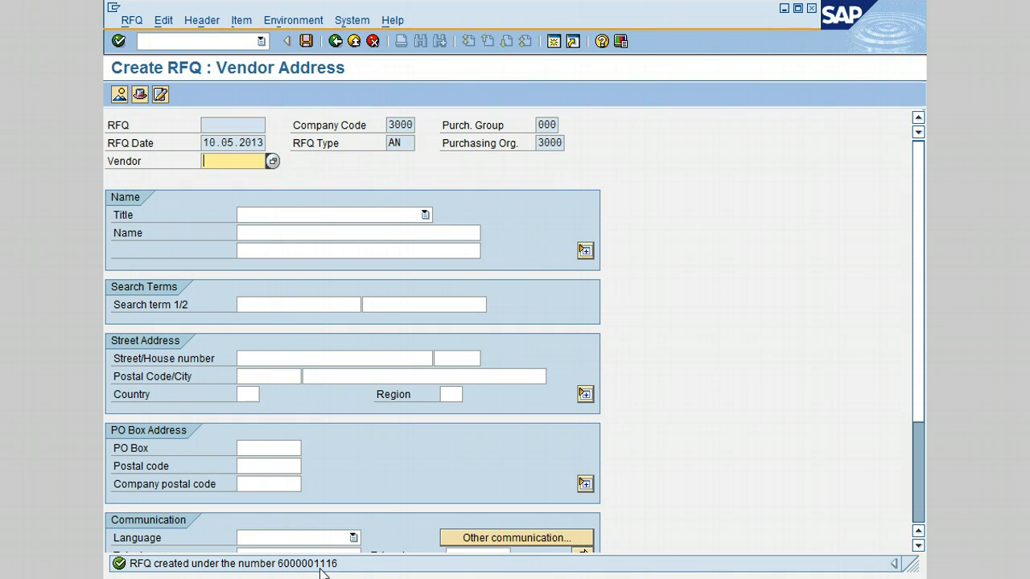
# Choose Company DX in New York from the same vendor search as the next vendor and save a second RFQ
pyautogui.click(275, 161)
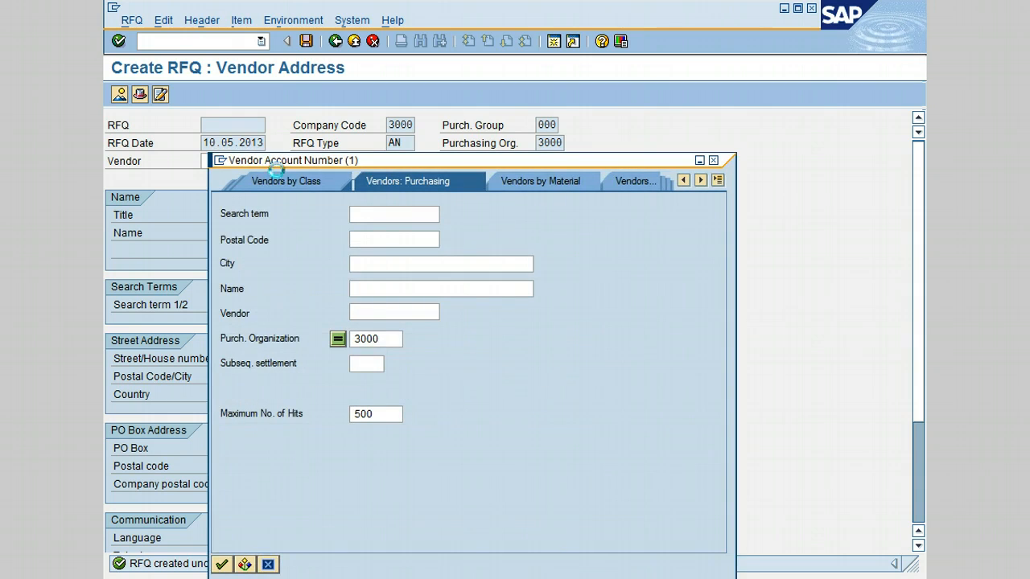
pyautogui.click(221, 563)
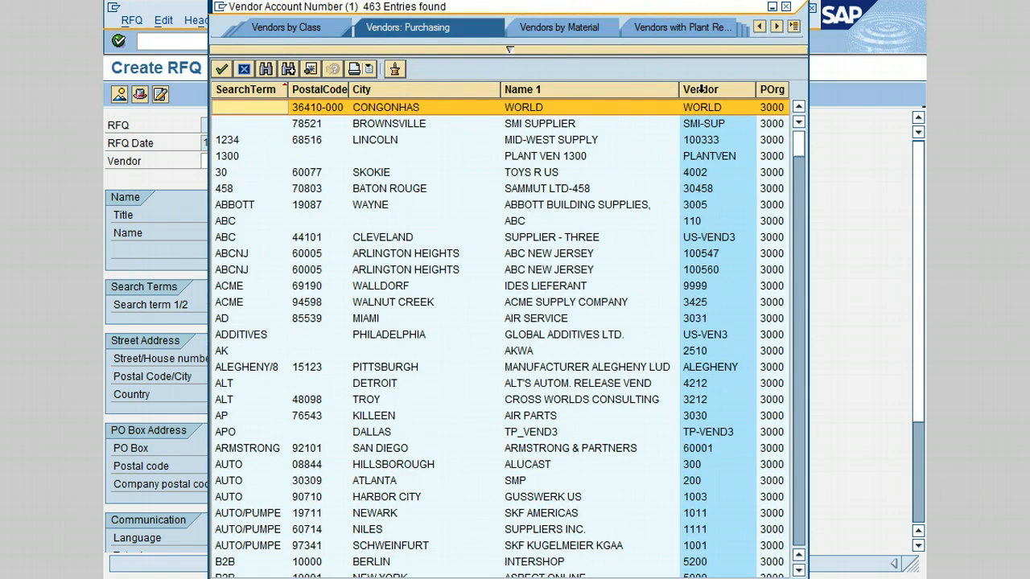
pyautogui.click(702, 89)
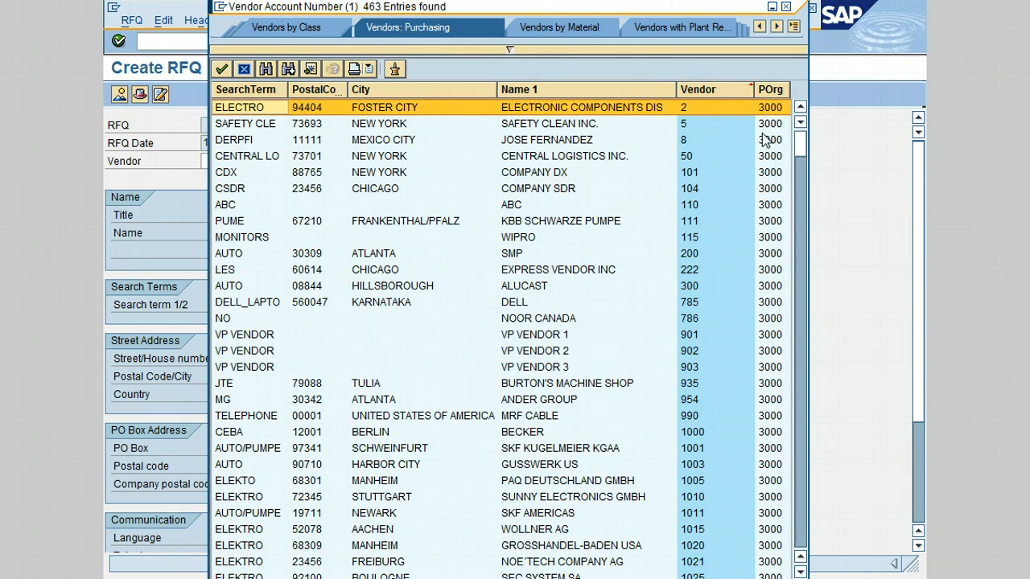
pyautogui.doubleClick(520, 172)
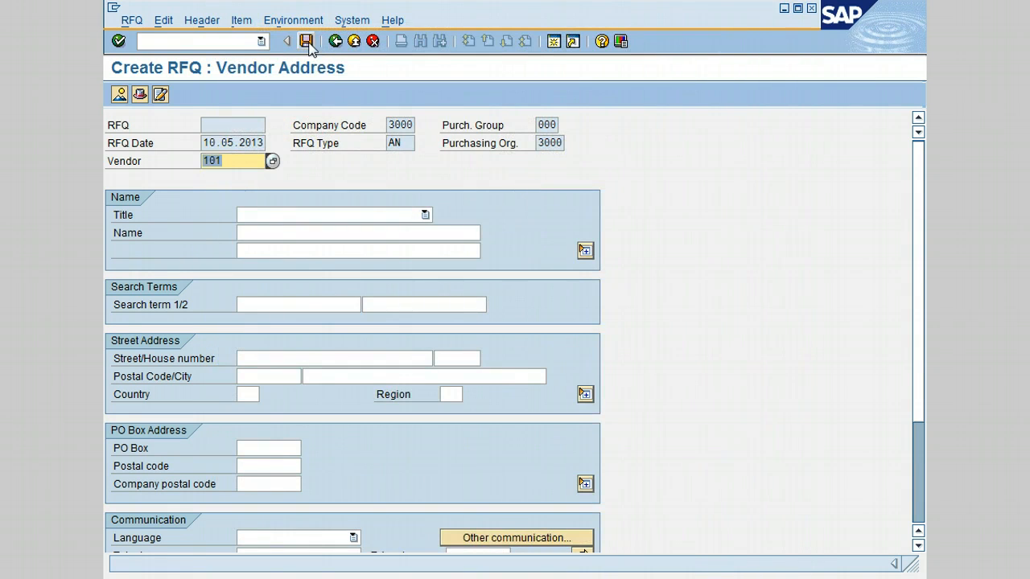
pyautogui.click(306, 41)
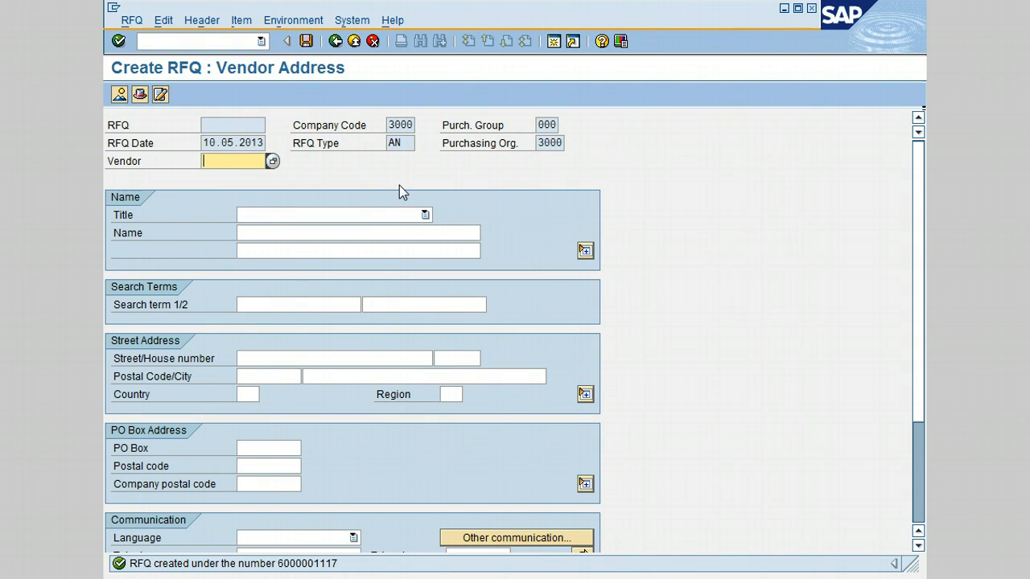
pyautogui.click(314, 540)
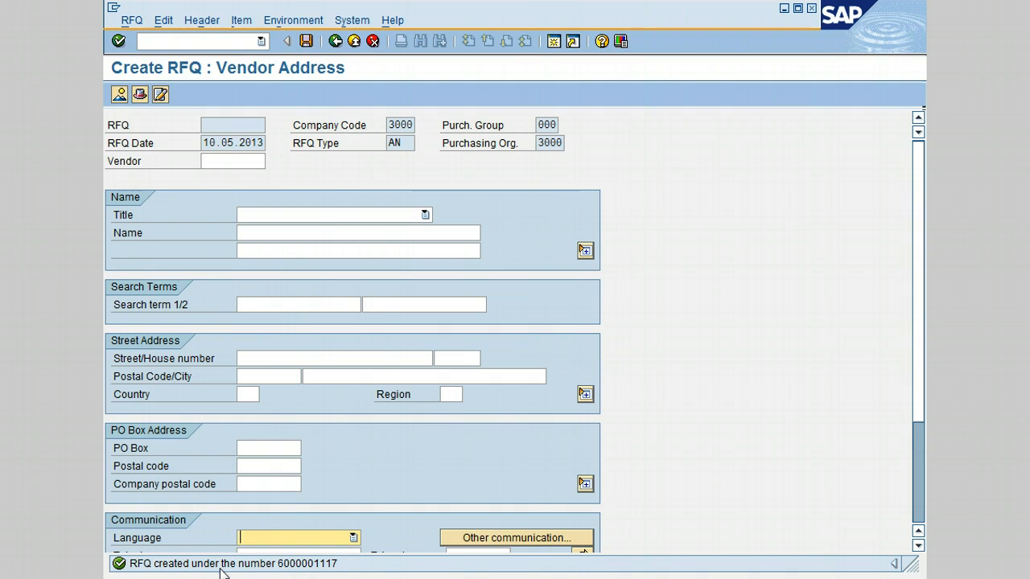
pyautogui.click(331, 172)
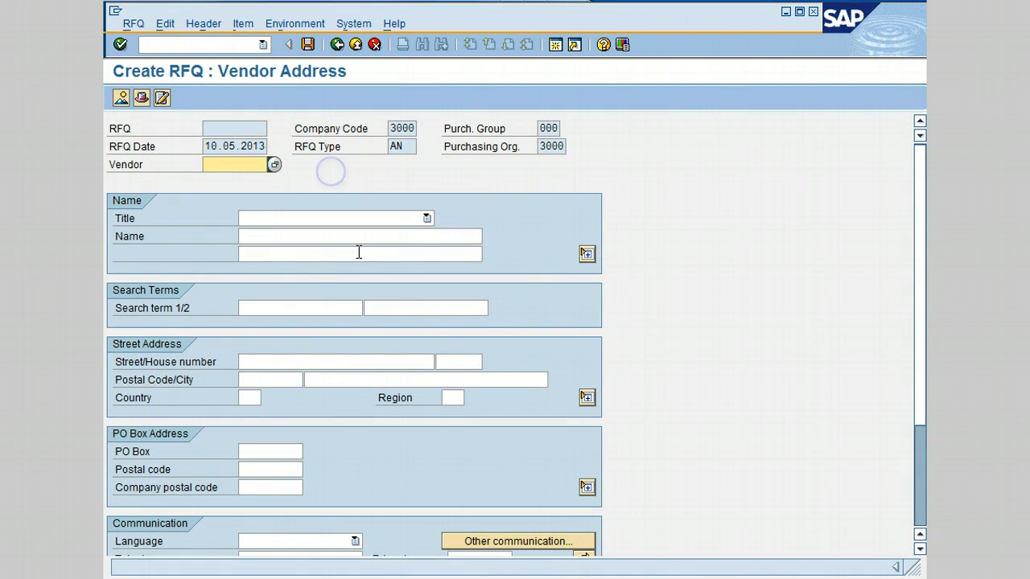
# Leave RFQ creation without choosing another vendor and return to the SAP Easy Access screen
pyautogui.click(348, 172)
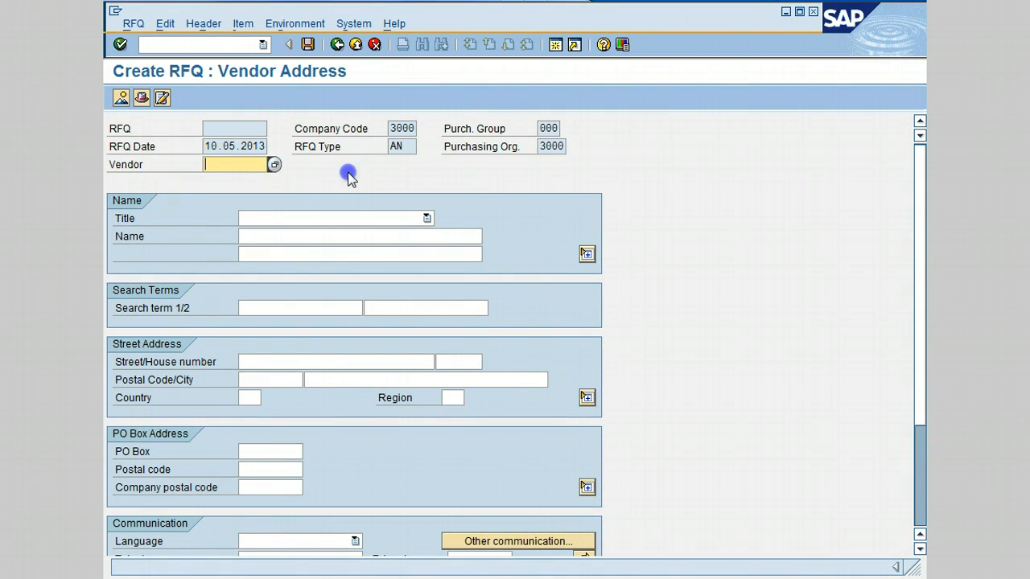
pyautogui.click(355, 46)
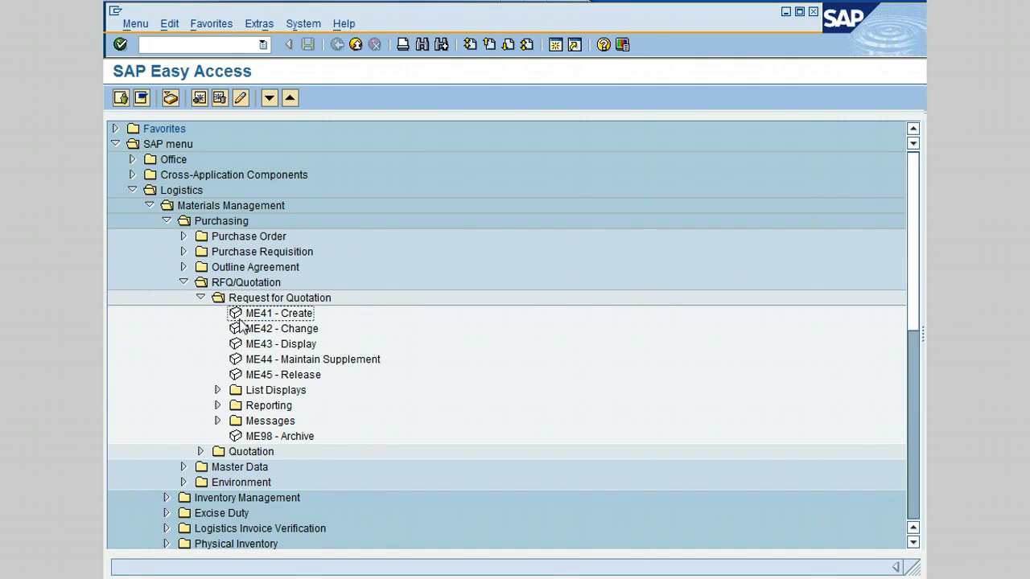
# Run the ME4S list display of RFQs by collective number for collective number NK007-0001
pyautogui.click(217, 390)
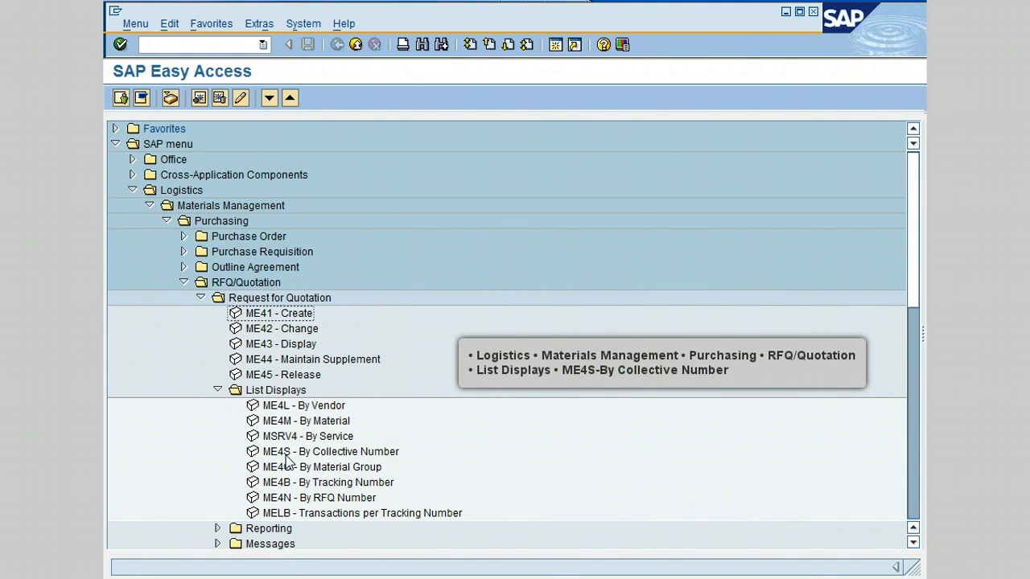
pyautogui.doubleClick(357, 453)
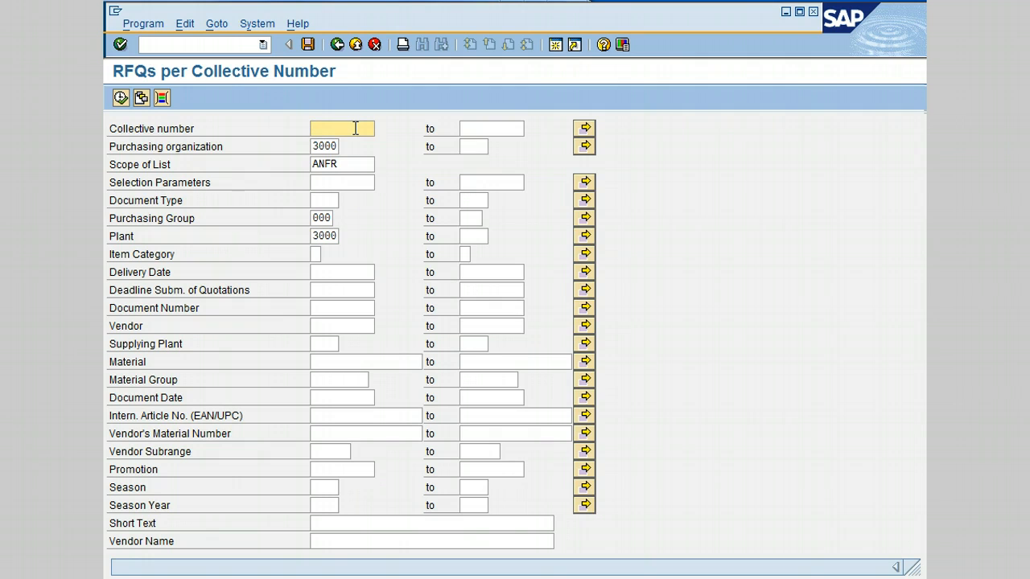
pyautogui.write('NK')
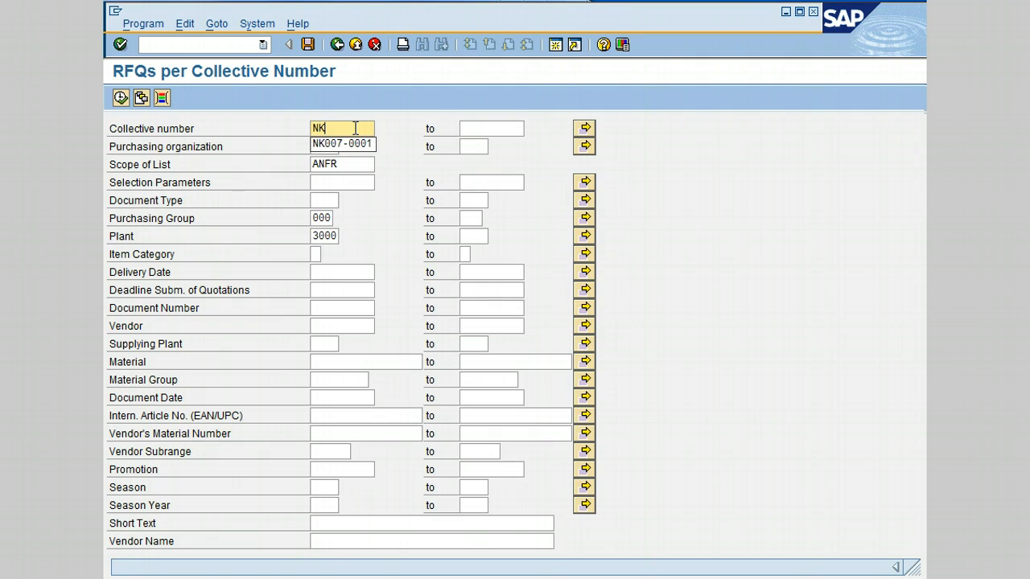
pyautogui.write('007-0001')
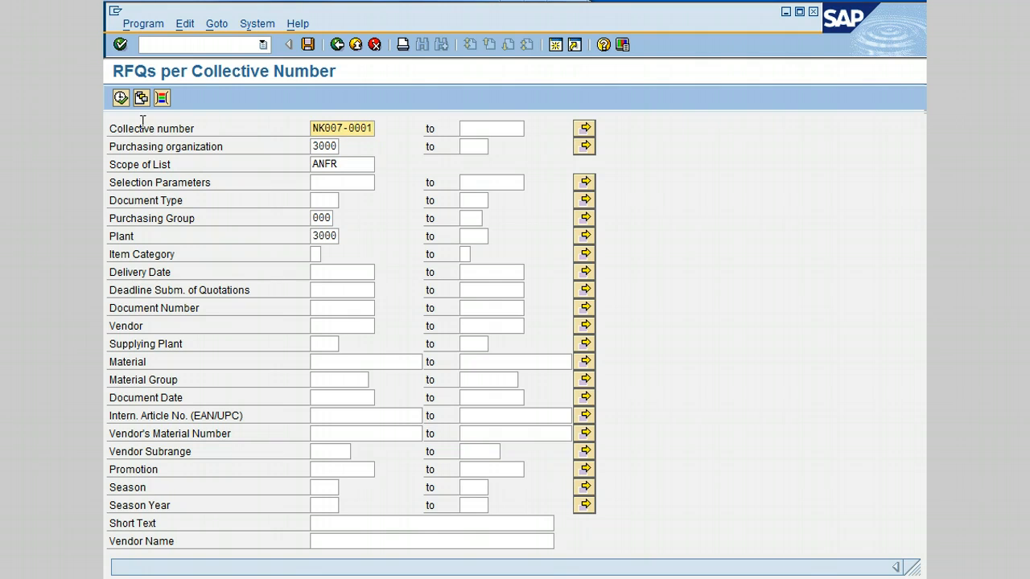
pyautogui.click(120, 98)
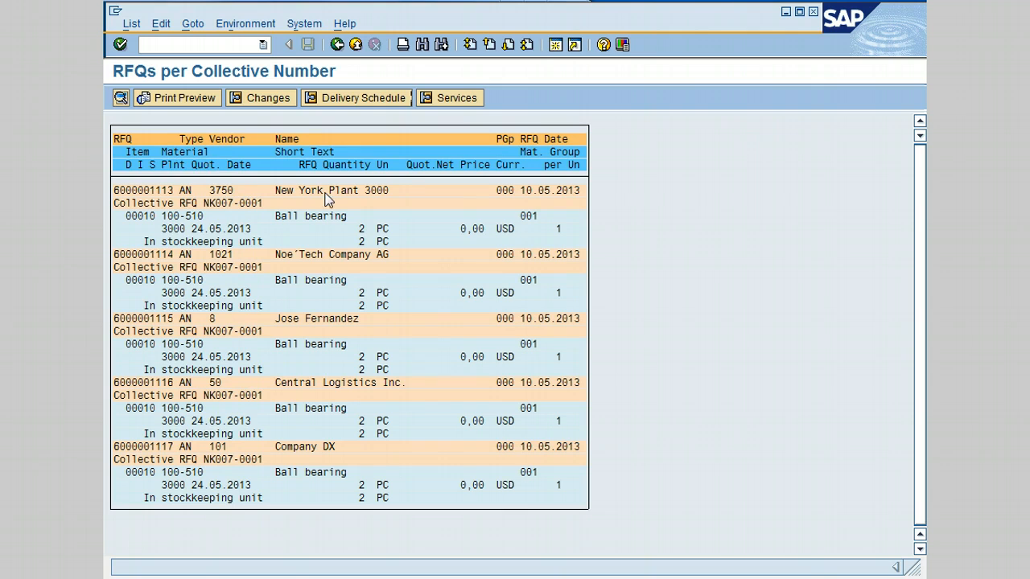
# Close the RFQ list and its selection screen to get back to SAP Easy Access
pyautogui.click(337, 46)
pyautogui.click(337, 46)
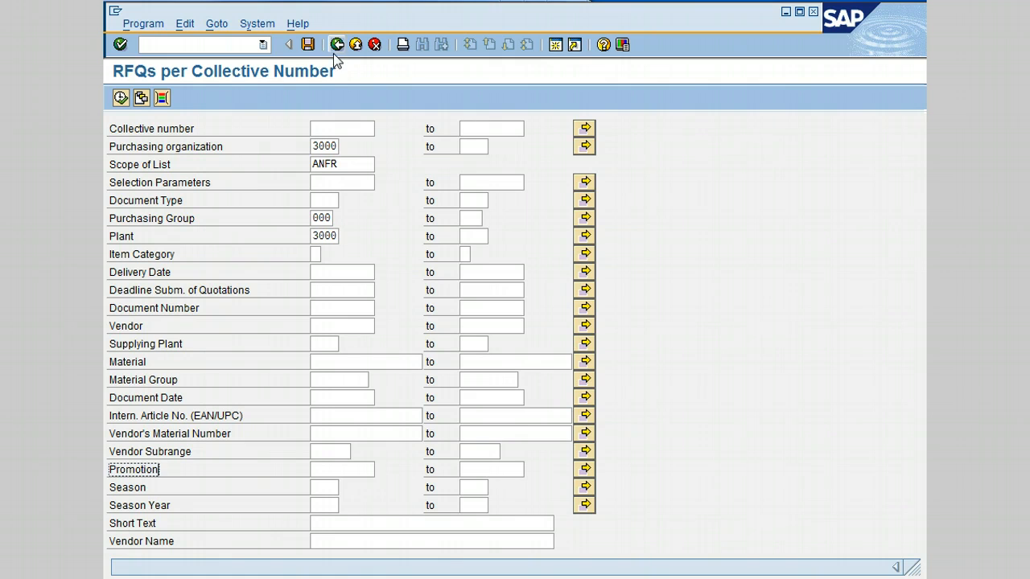
pyautogui.click(337, 46)
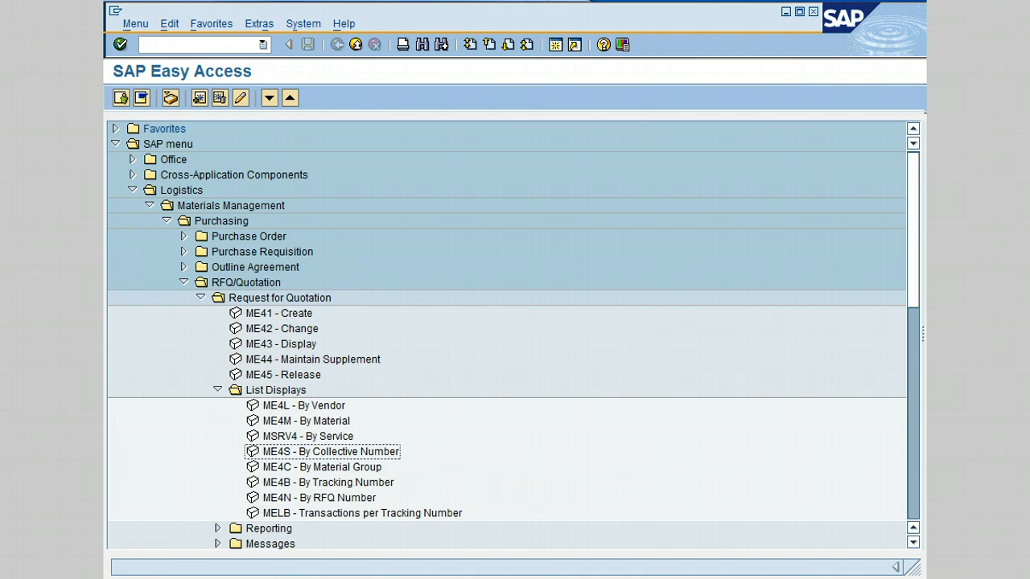